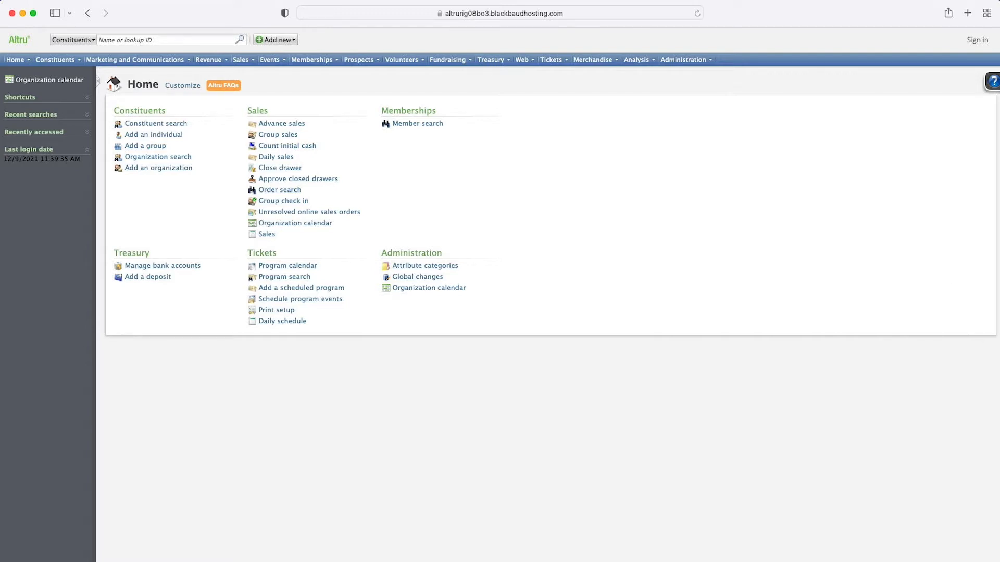
# Step: Open the Attribute categories list from the Administration area
pyautogui.click(683, 61)
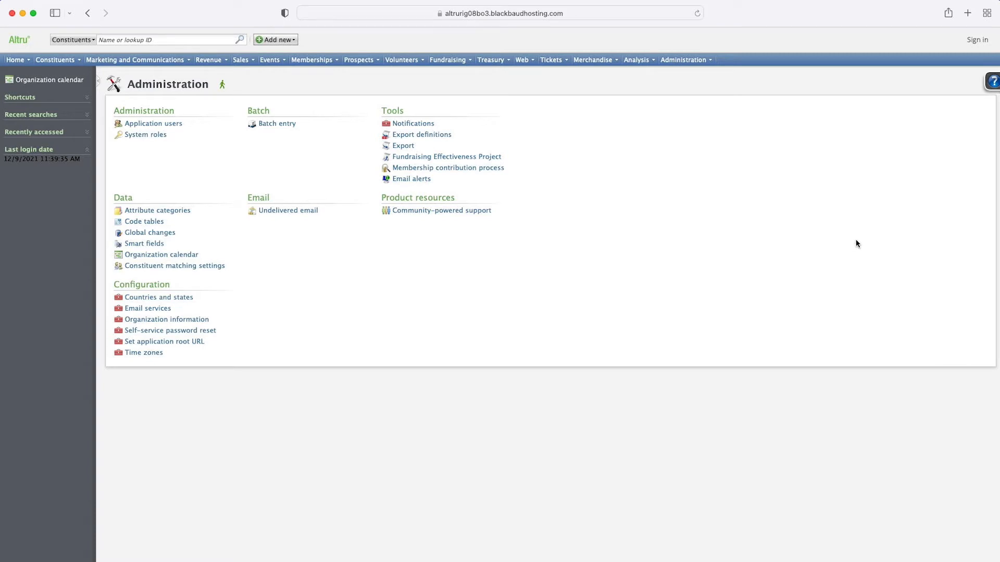
pyautogui.click(172, 212)
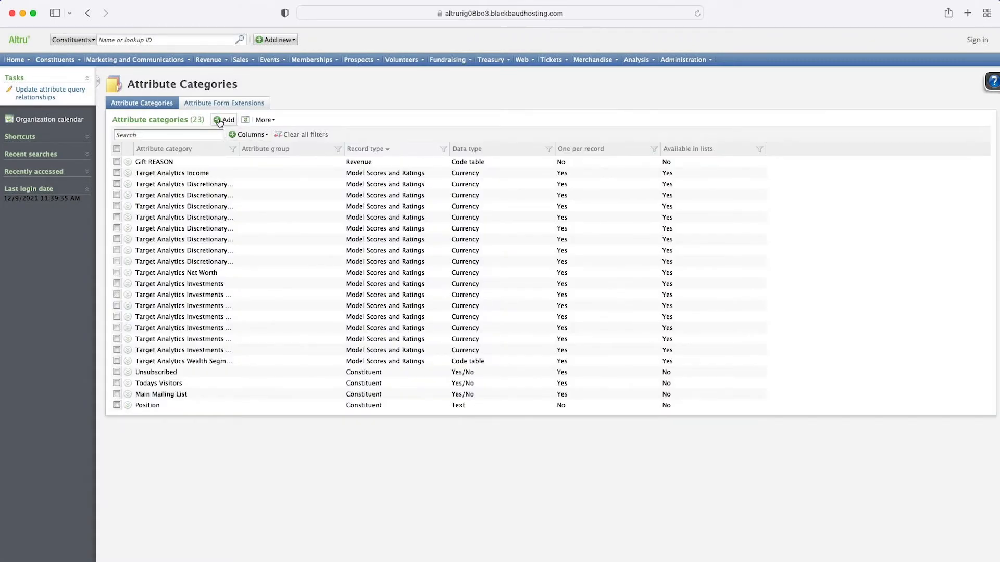
# Step: Start adding a new attribute category named Main mailing list
pyautogui.click(219, 121)
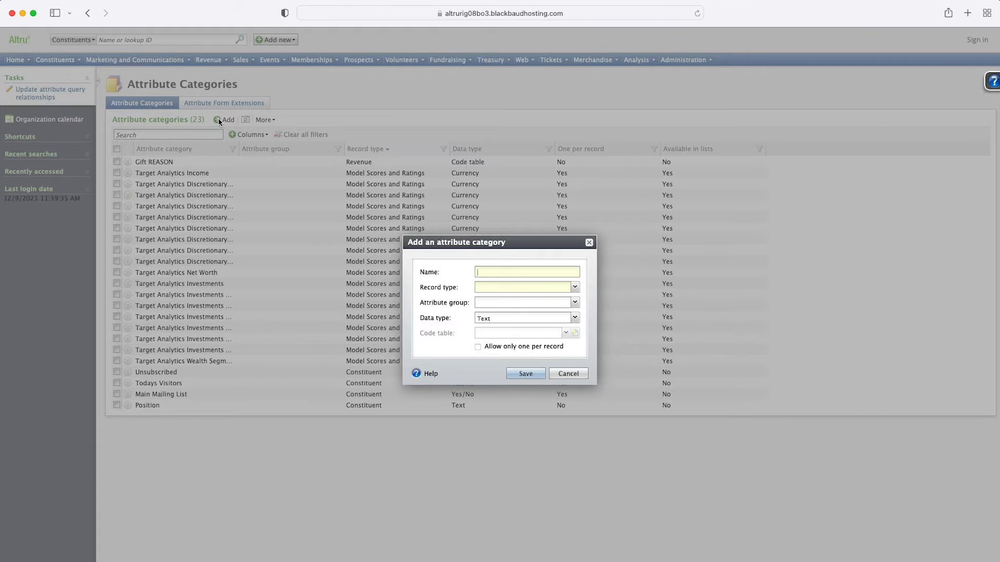
pyautogui.write('Main mailing list')
pyautogui.press('super+space')
pyautogui.write('vi')
pyautogui.press('Escape')
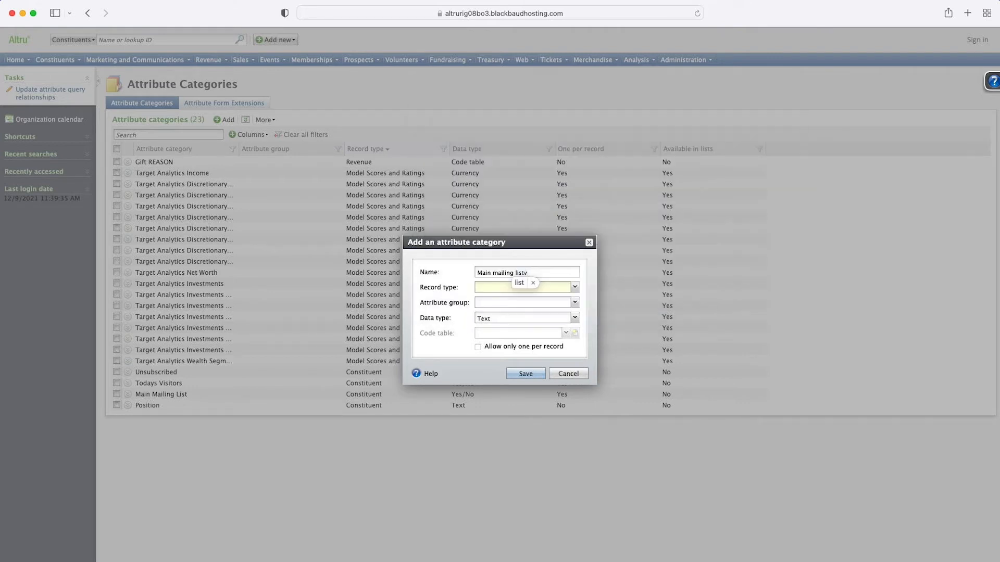
pyautogui.press('super+space')
pyautogui.write('vi')
pyautogui.press('Return')
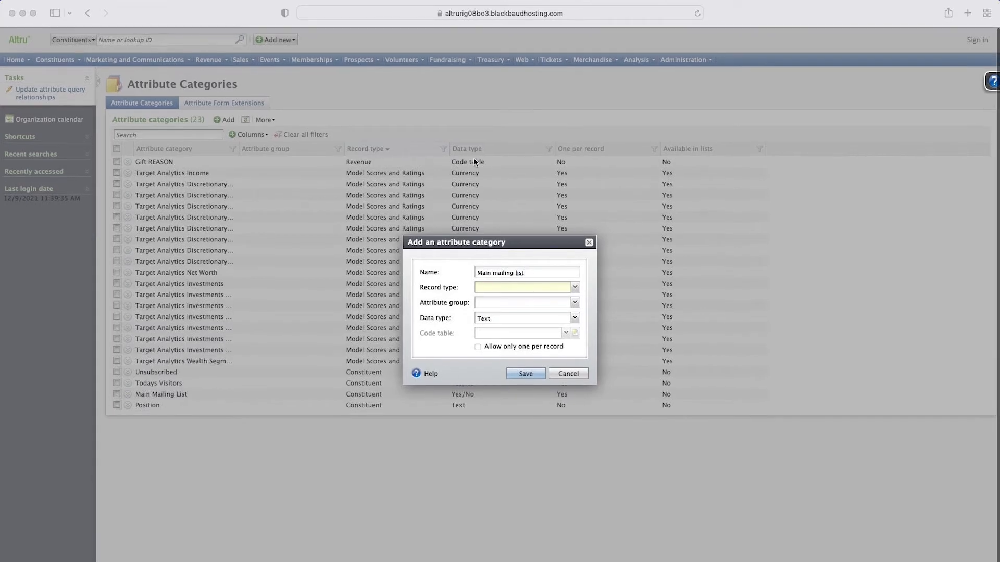
pyautogui.moveTo(806, 163)
pyautogui.mouseDown()
pyautogui.moveTo(900, 517)
pyautogui.moveTo(930, 523)
pyautogui.mouseUp()
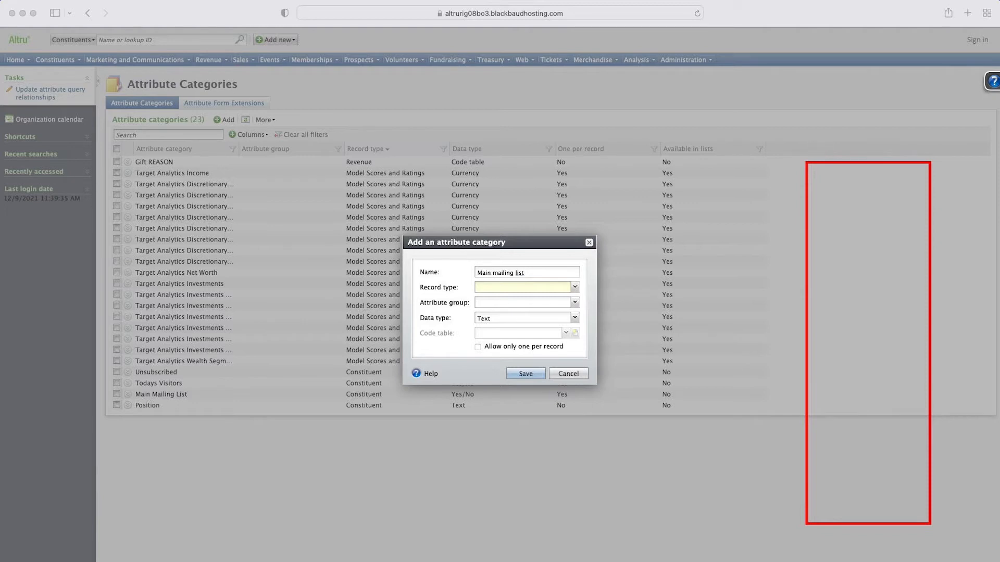
pyautogui.click(817, 134)
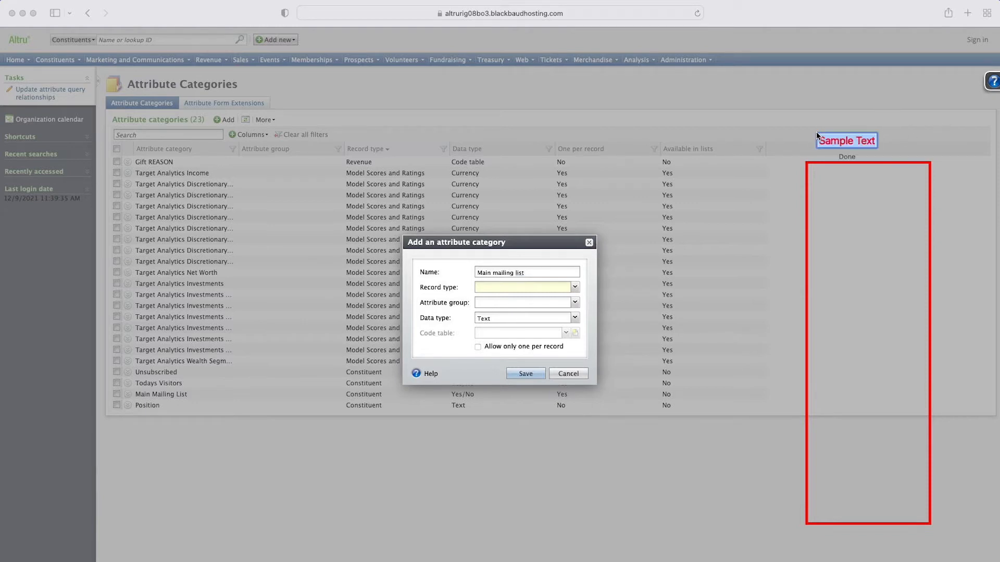
pyautogui.write('Main mailing')
pyautogui.write(' list')
pyautogui.press('Return')
pyautogui.moveTo(829, 145); pyautogui.dragTo(824, 153)
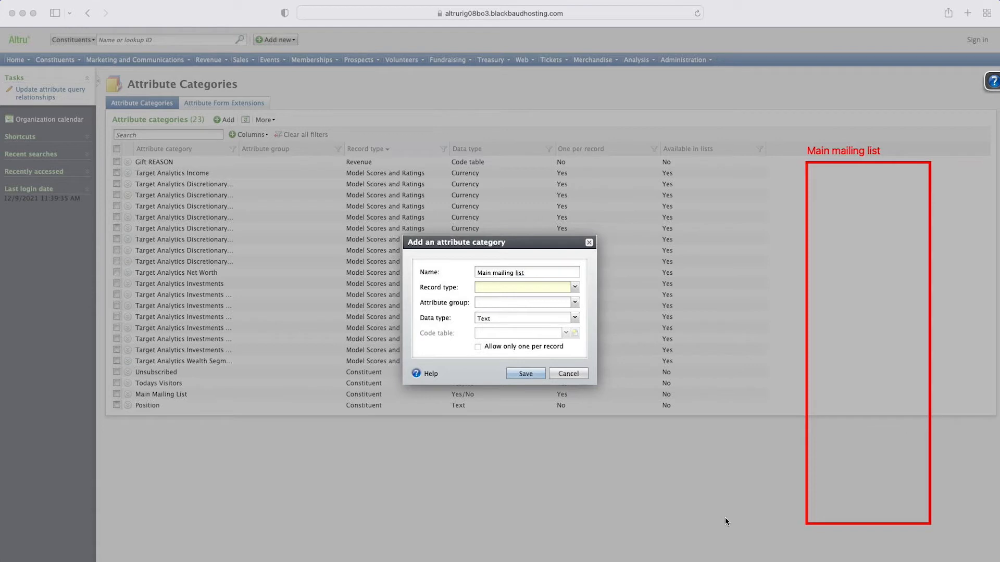
pyautogui.moveTo(820, 541)
pyautogui.mouseDown()
pyautogui.moveTo(817, 558)
pyautogui.moveTo(854, 542)
pyautogui.moveTo(874, 555)
pyautogui.mouseUp()
pyautogui.press('super+z')
pyautogui.press('super+z')
pyautogui.press('super+z')
pyautogui.press('super+z')
pyautogui.moveTo(811, 168)
pyautogui.mouseDown()
pyautogui.moveTo(855, 284)
pyautogui.moveTo(916, 359)
pyautogui.moveTo(927, 347)
pyautogui.moveTo(928, 225)
pyautogui.mouseUp()
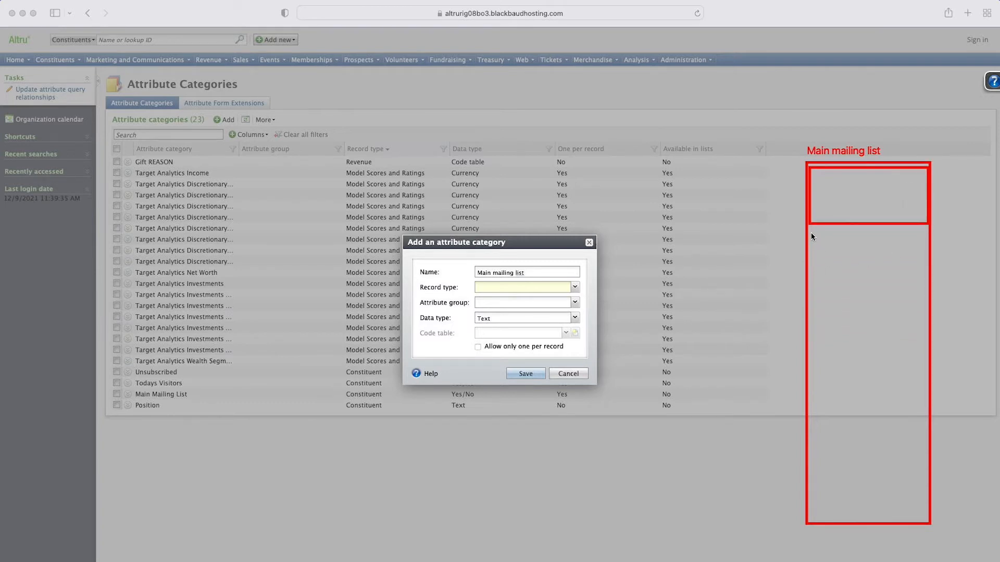
pyautogui.moveTo(809, 226)
pyautogui.mouseDown()
pyautogui.moveTo(922, 310)
pyautogui.moveTo(928, 296)
pyautogui.mouseUp()
pyautogui.press('super+z')
pyautogui.press('super+z')
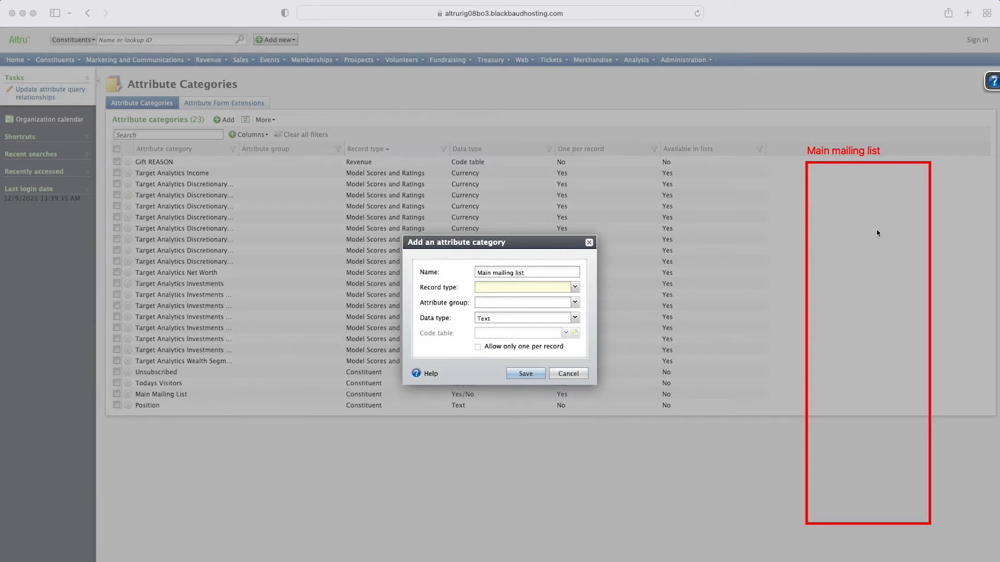
pyautogui.moveTo(809, 251); pyautogui.dragTo(931, 254)
pyautogui.moveTo(810, 361); pyautogui.dragTo(928, 362)
pyautogui.moveTo(813, 467)
pyautogui.mouseDown()
pyautogui.moveTo(954, 470)
pyautogui.moveTo(828, 468)
pyautogui.mouseUp()
pyautogui.press('super+z')
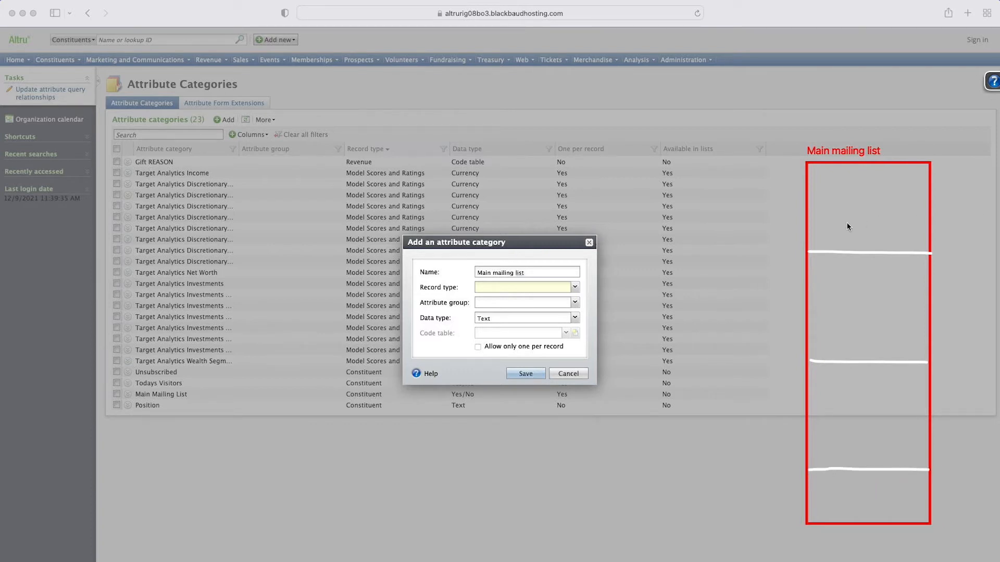
pyautogui.moveTo(879, 200); pyautogui.dragTo(881, 220)
pyautogui.moveTo(848, 298); pyautogui.dragTo(857, 294)
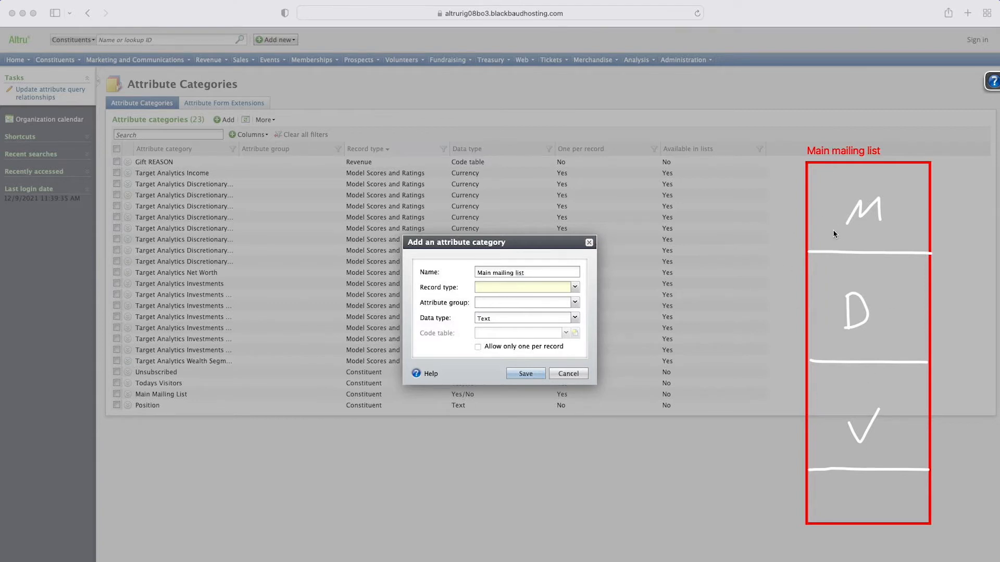
pyautogui.moveTo(793, 154); pyautogui.dragTo(885, 157)
pyautogui.moveTo(883, 208); pyautogui.dragTo(885, 213)
pyautogui.moveTo(822, 222)
pyautogui.mouseDown()
pyautogui.moveTo(620, 262)
pyautogui.moveTo(610, 268)
pyautogui.moveTo(622, 281)
pyautogui.mouseUp()
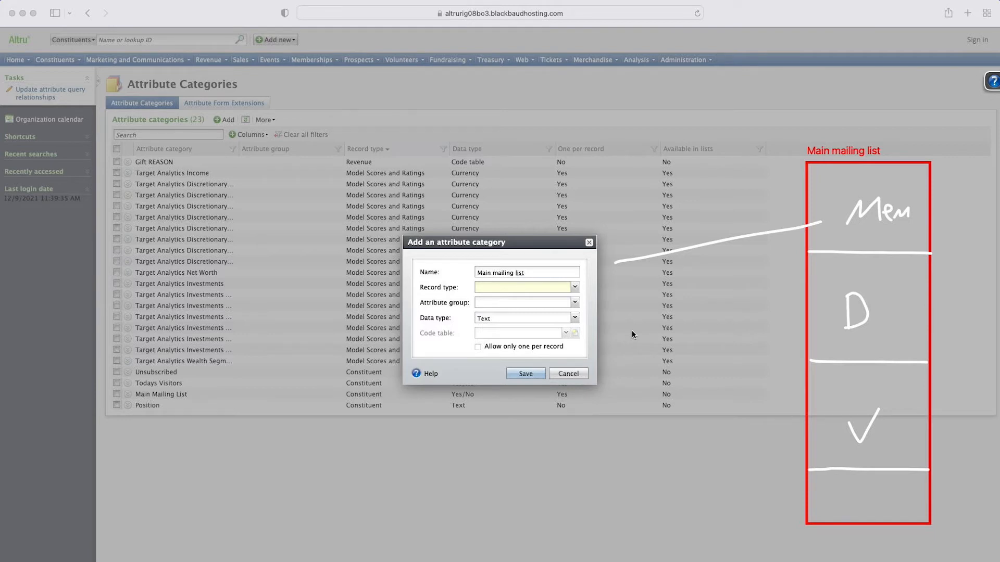
pyautogui.moveTo(837, 313); pyautogui.dragTo(631, 280)
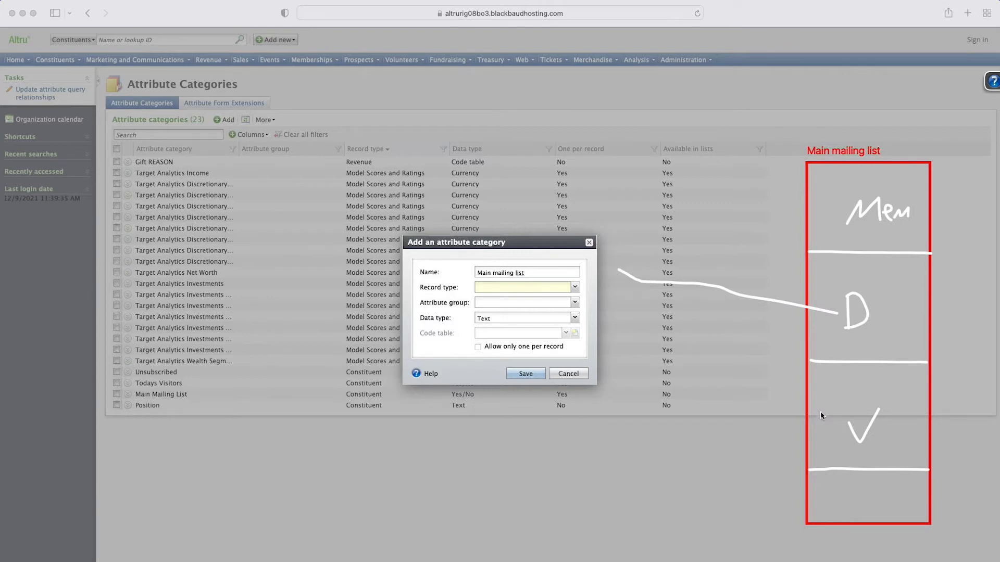
pyautogui.moveTo(824, 423)
pyautogui.mouseDown()
pyautogui.moveTo(614, 269)
pyautogui.moveTo(645, 293)
pyautogui.mouseUp()
pyautogui.press('super+z')
pyautogui.press('super+z')
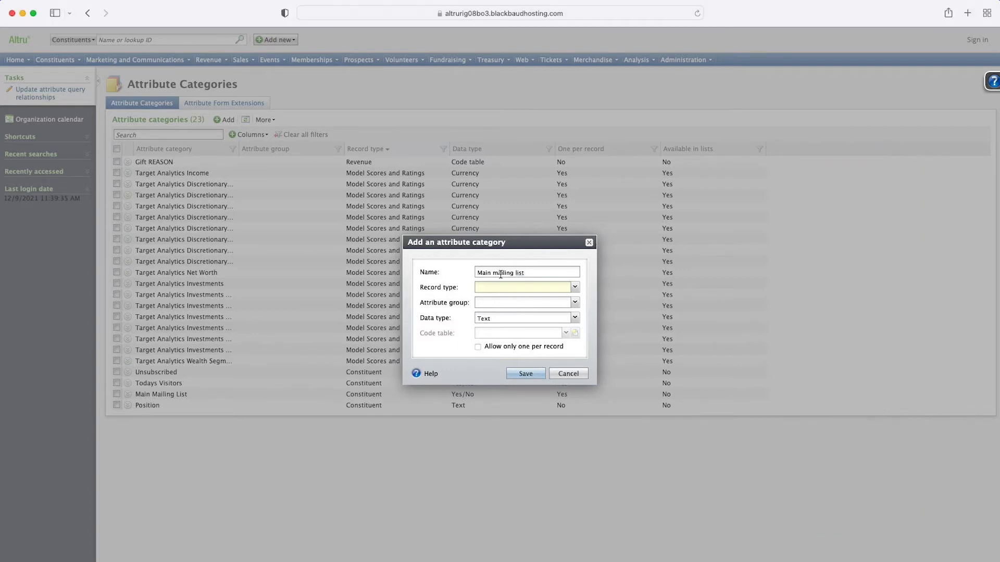
# Step: Set the category to record type Constituent, data type Yes/No, one per record, then cancel the dialog
pyautogui.click(574, 286)
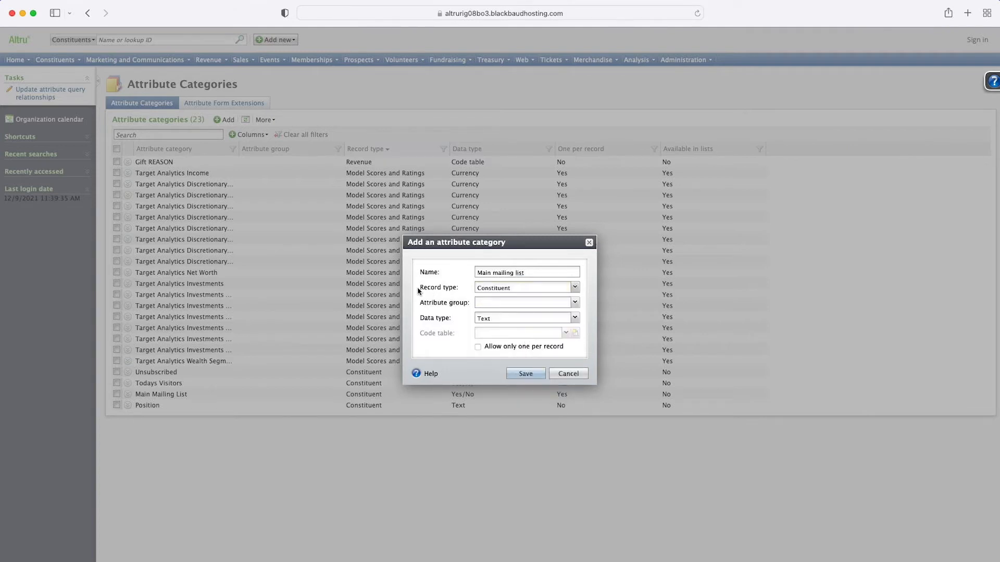
pyautogui.click(574, 317)
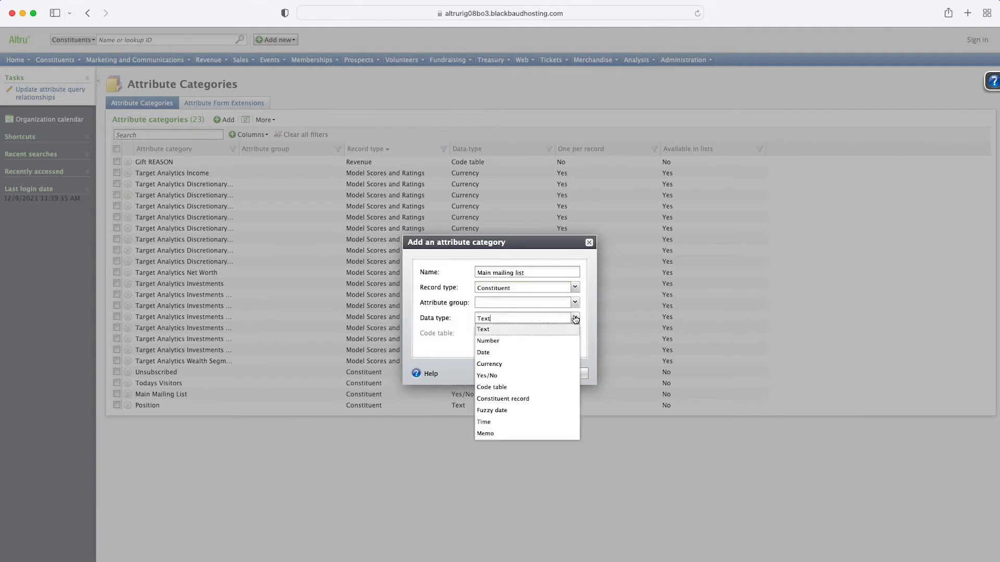
pyautogui.click(511, 376)
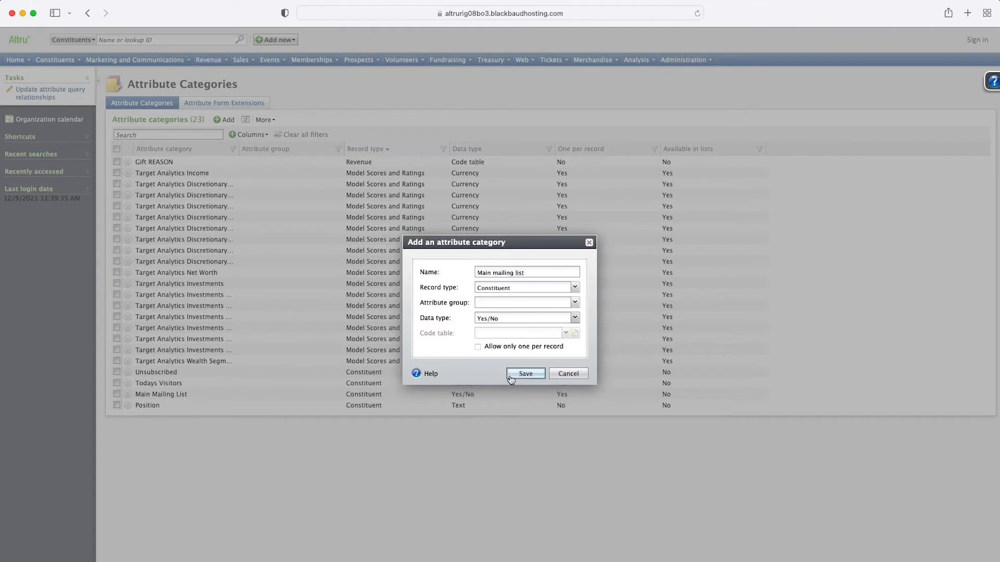
pyautogui.click(478, 348)
pyautogui.click(568, 373)
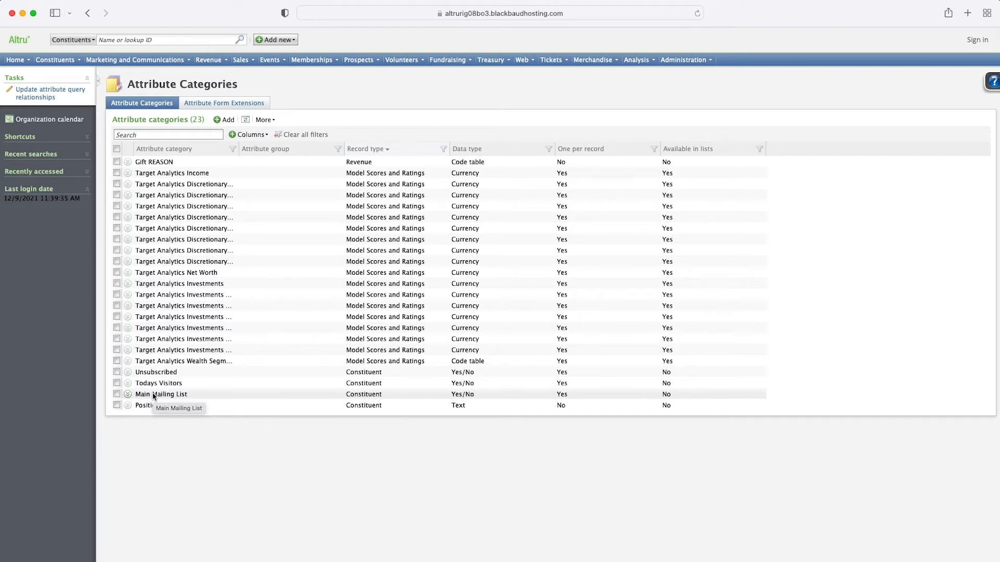
# Step: Open the Information library and start a new ad-hoc query on the Constituents source view
pyautogui.click(630, 60)
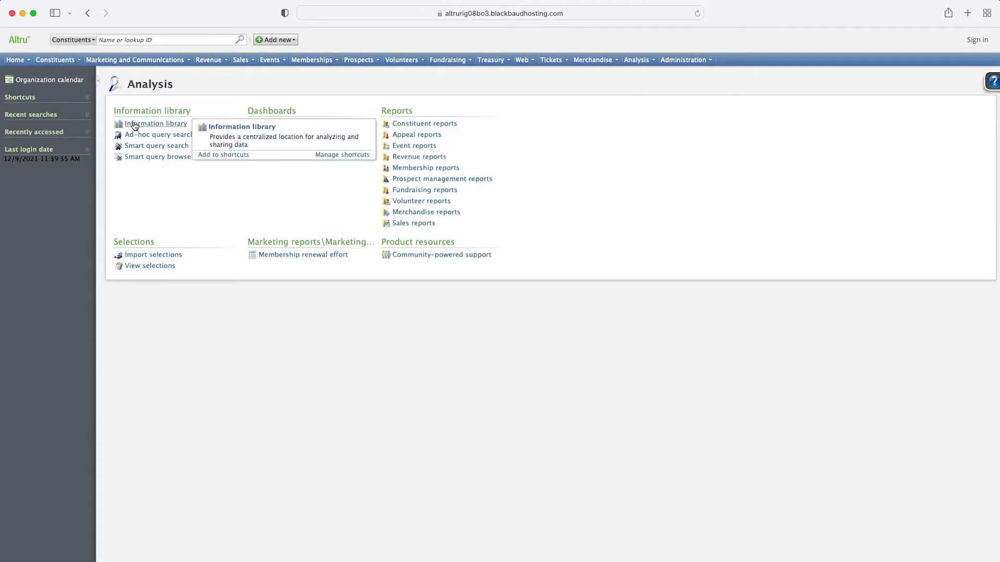
pyautogui.click(135, 126)
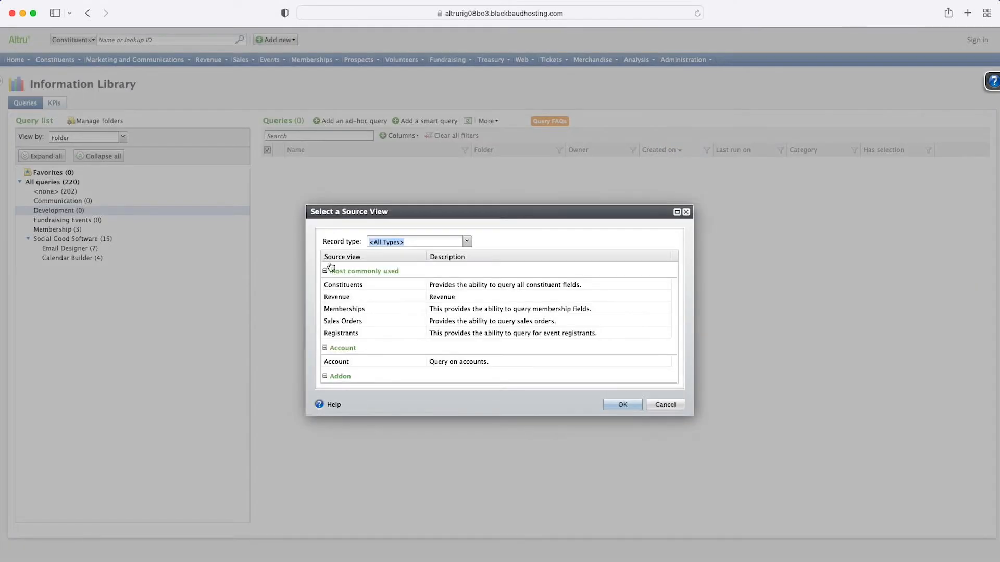
pyautogui.click(360, 286)
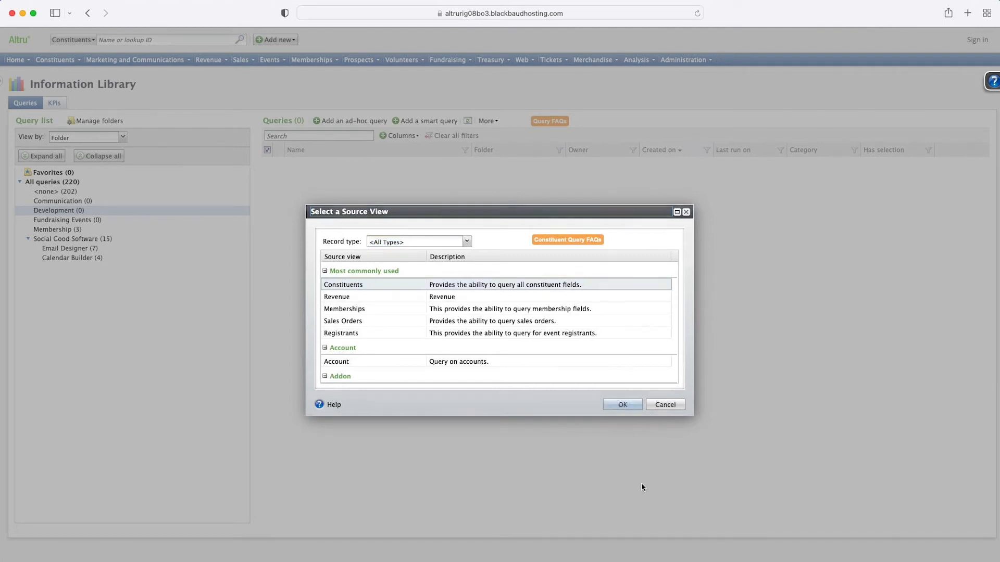
pyautogui.press('Return')
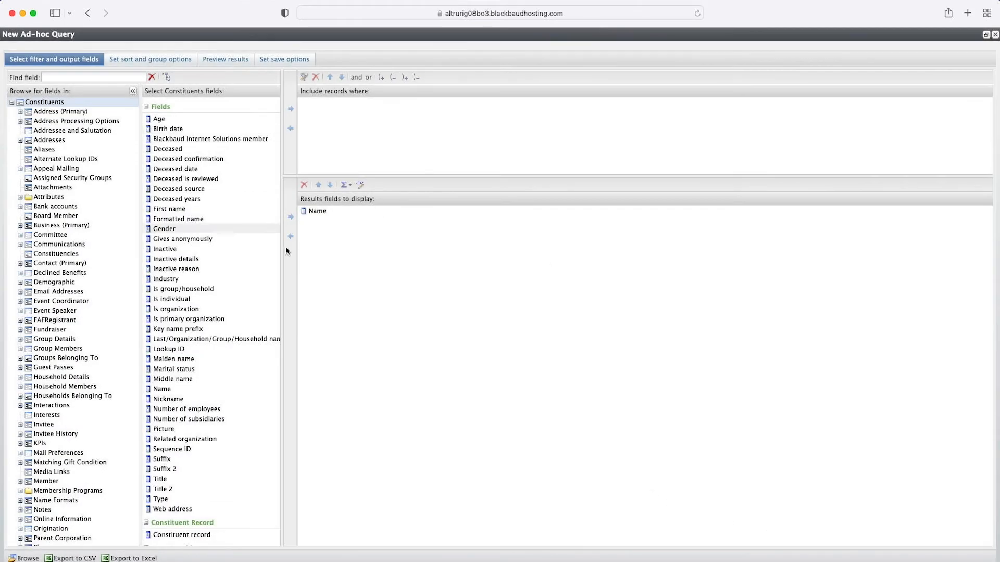
# Step: Add a filter criterion requiring Type equal to Individual
pyautogui.press('super+f')
pyautogui.write('type')
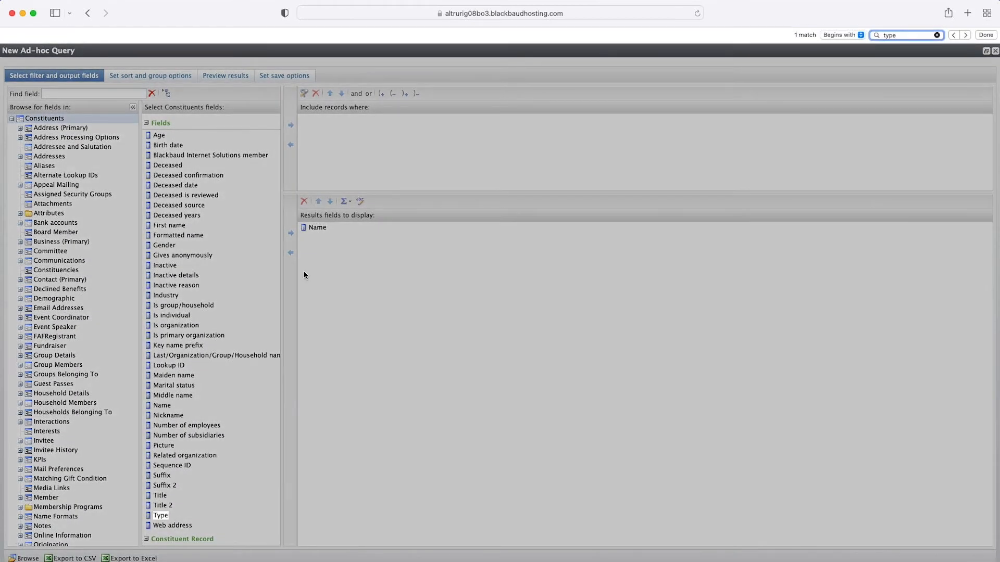
pyautogui.click(162, 515)
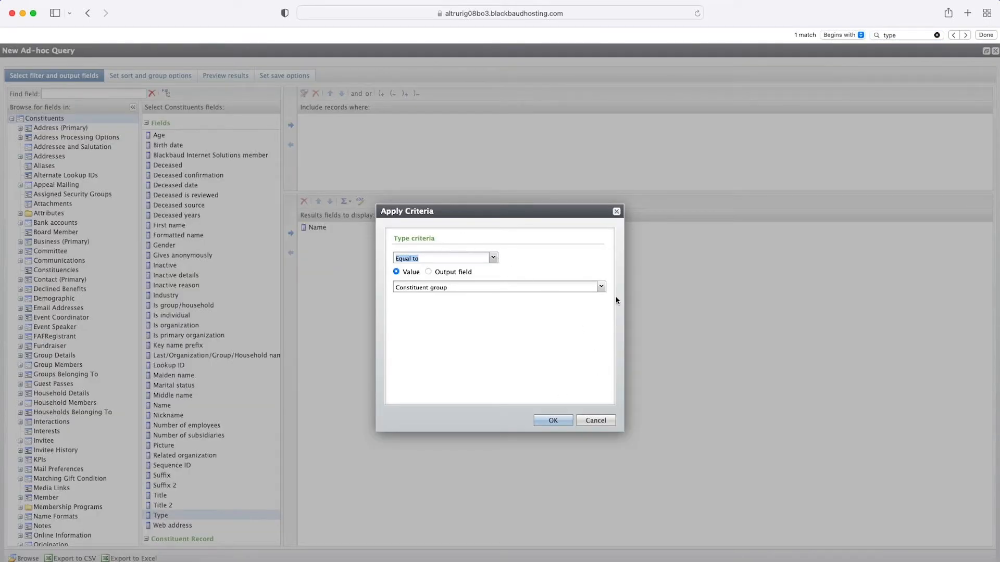
pyautogui.click(600, 287)
pyautogui.click(480, 322)
pyautogui.click(547, 420)
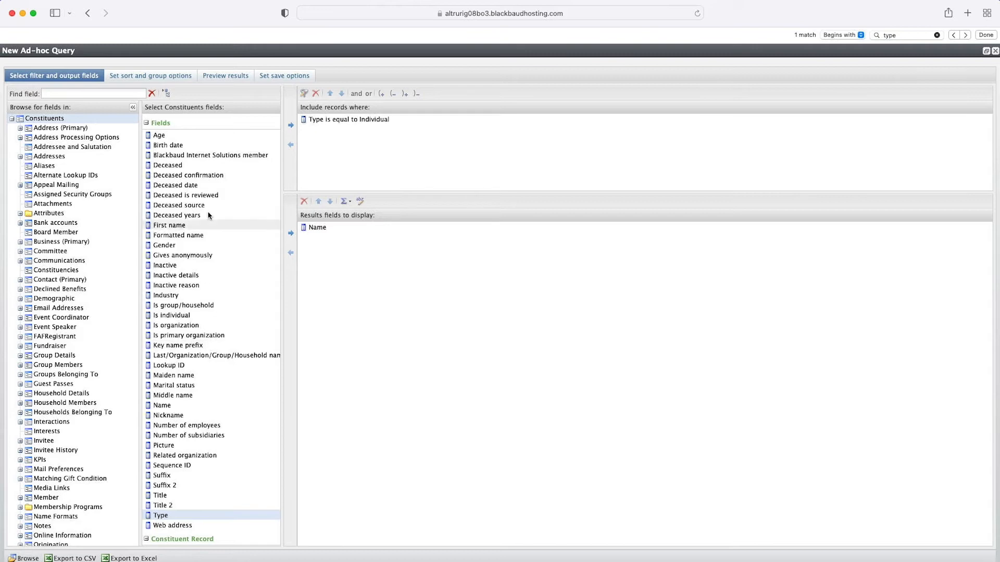
# Step: Add a filter criterion requiring Deceased equal to No
pyautogui.click(193, 165)
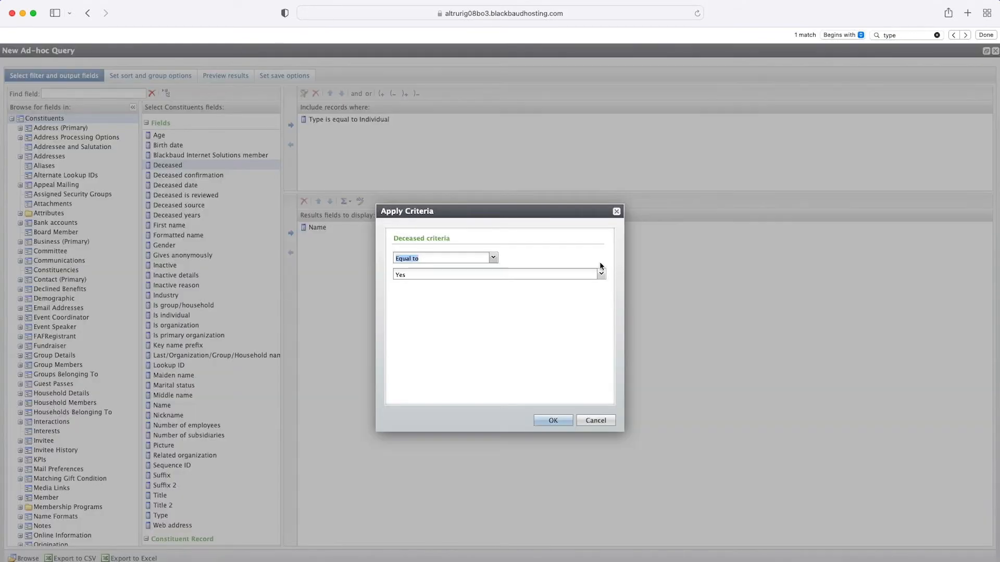
pyautogui.click(601, 274)
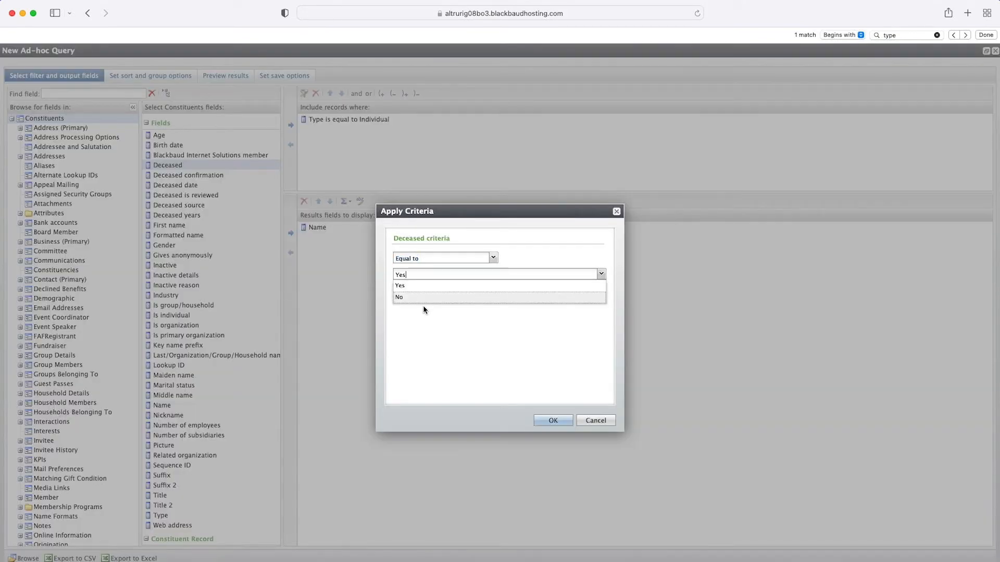
pyautogui.click(416, 296)
pyautogui.click(544, 421)
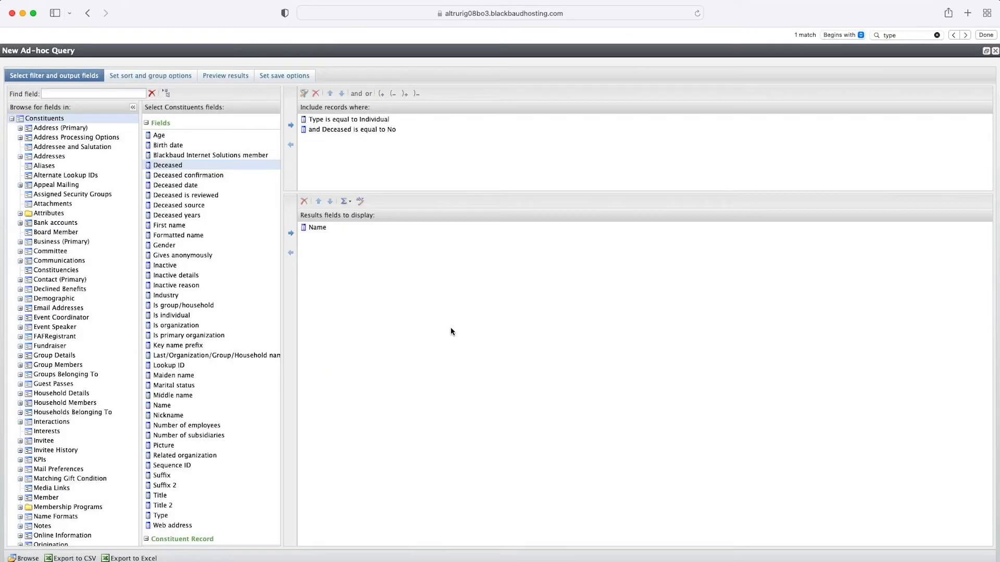
# Step: Add a filter from Email Addresses requiring Primary email address equal to Yes
pyautogui.press('super+f')
pyautogui.write('email')
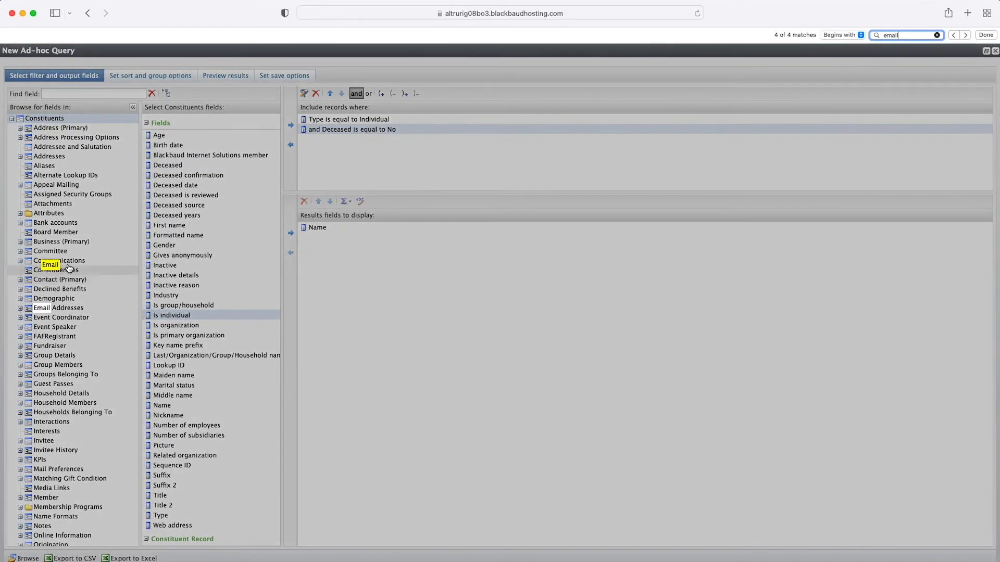
pyautogui.press('Escape')
pyautogui.click(65, 294)
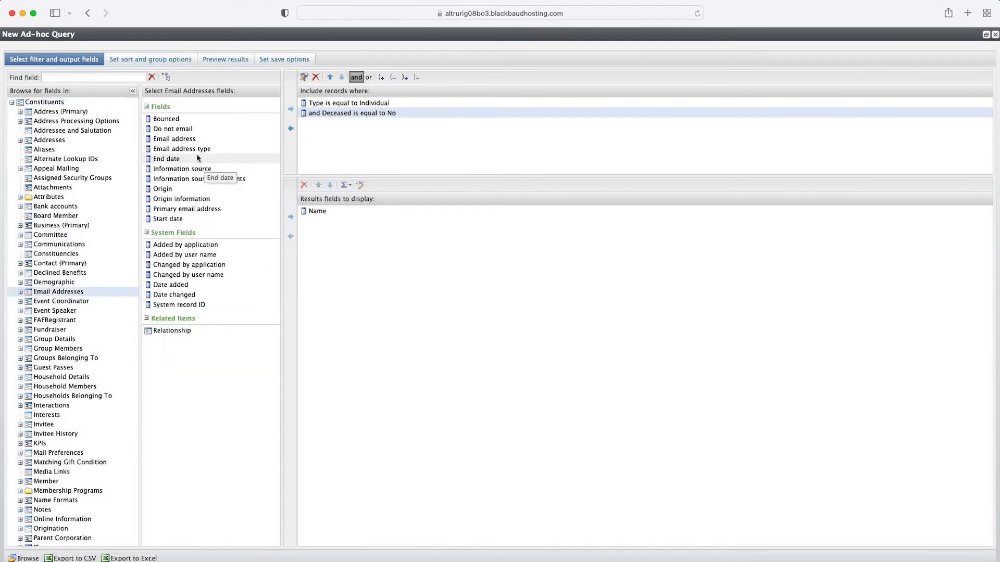
pyautogui.click(214, 140)
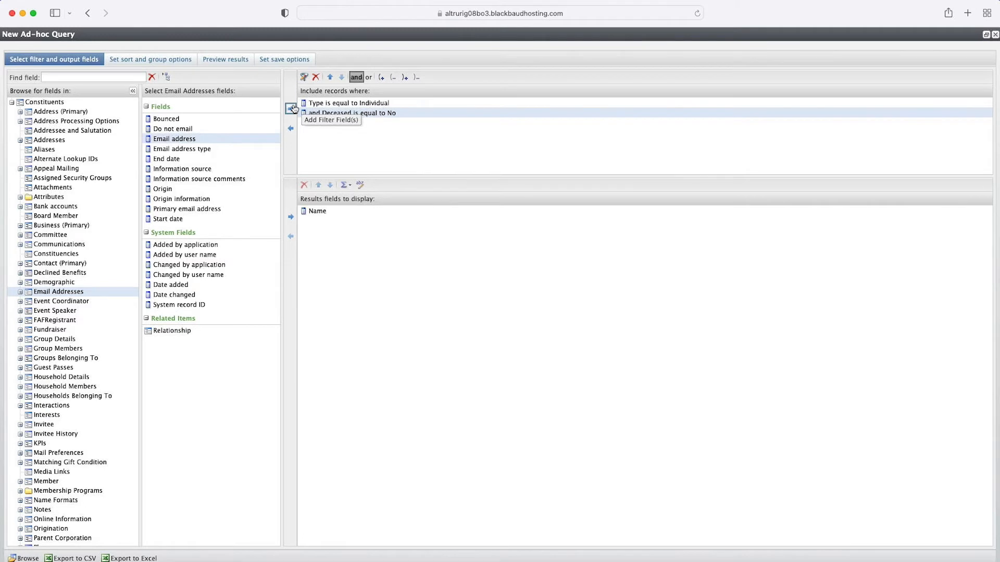
pyautogui.click(206, 211)
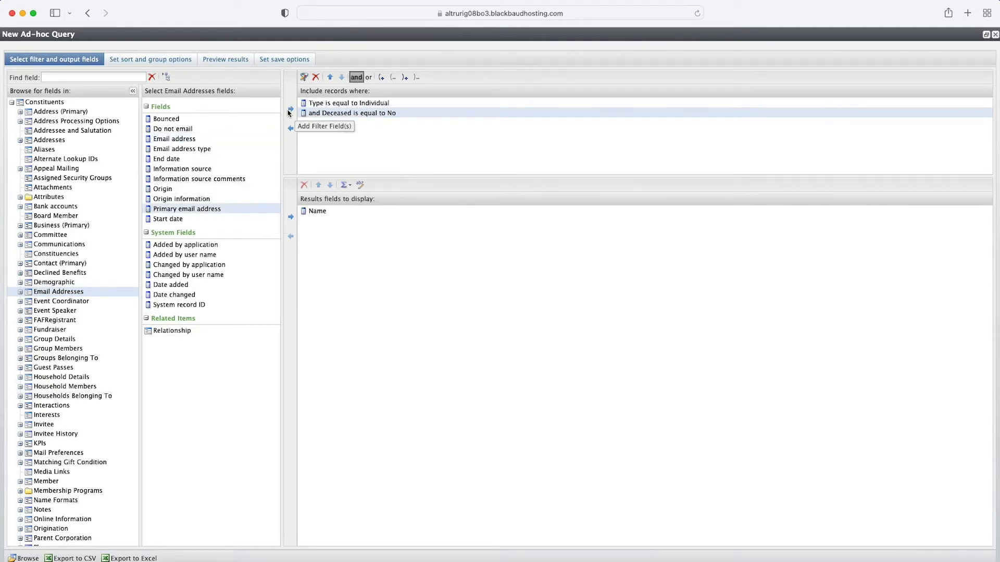
pyautogui.click(290, 109)
pyautogui.click(551, 412)
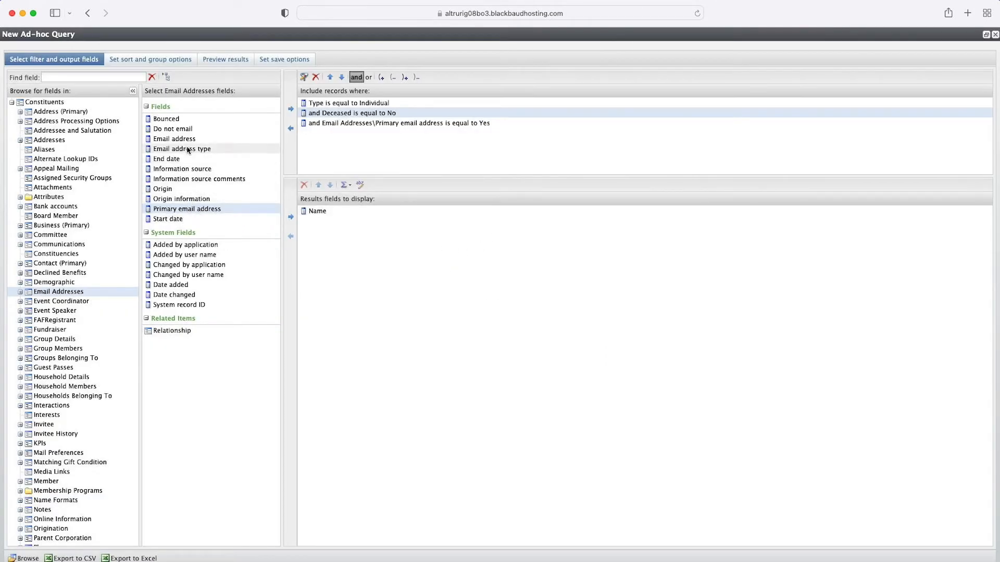
# Step: Add a filter from Email Addresses requiring Do not email equal to No
pyautogui.click(193, 128)
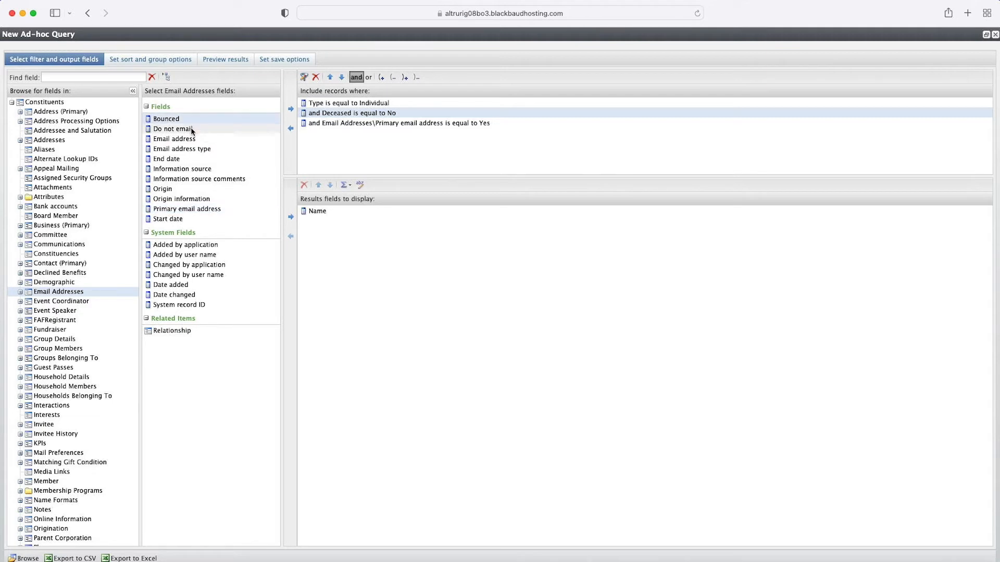
pyautogui.click(289, 110)
pyautogui.click(600, 266)
pyautogui.click(429, 290)
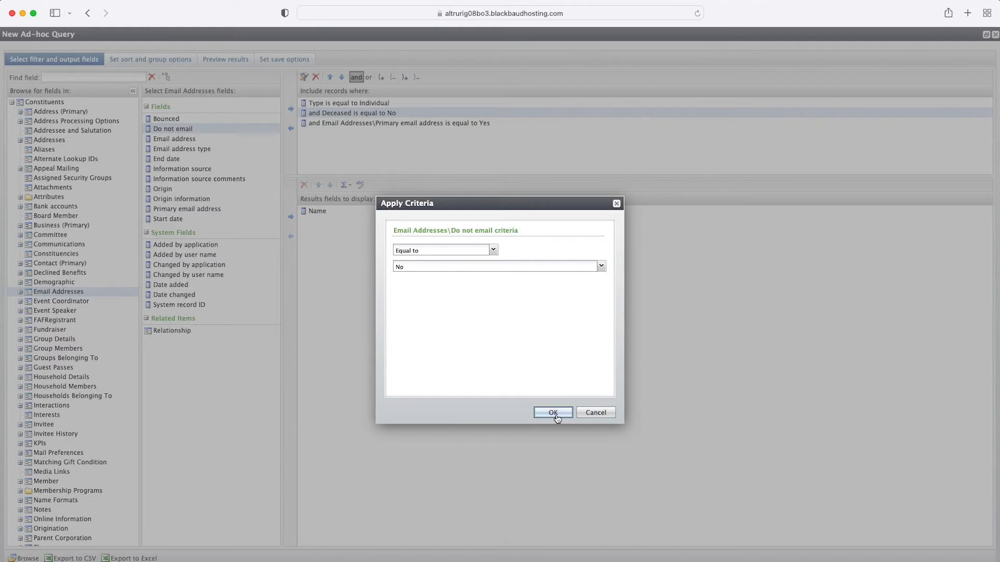
pyautogui.click(553, 413)
# Step: Add a filter from Email Addresses requiring Bounced equal to No
pyautogui.click(159, 119)
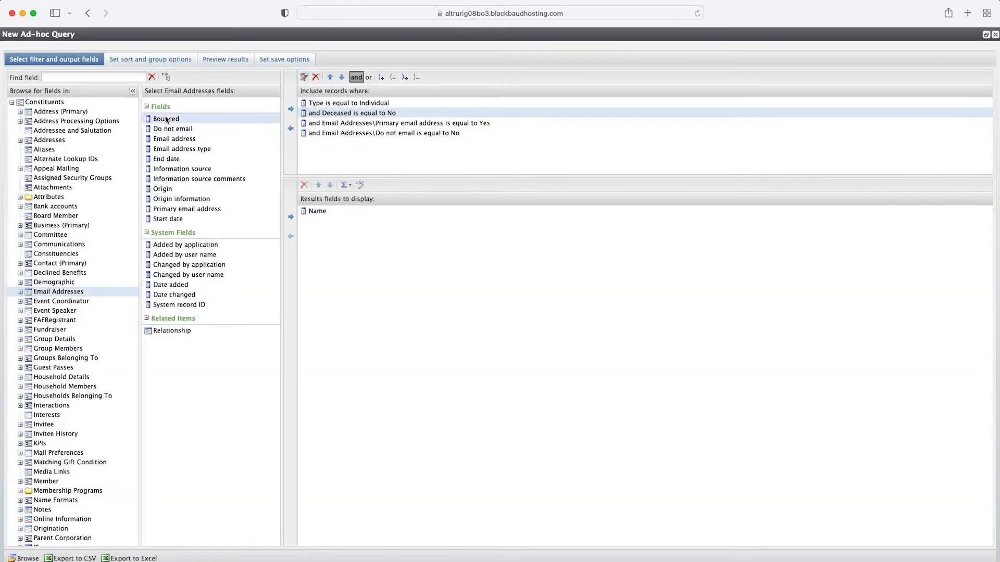
pyautogui.click(290, 109)
pyautogui.click(601, 267)
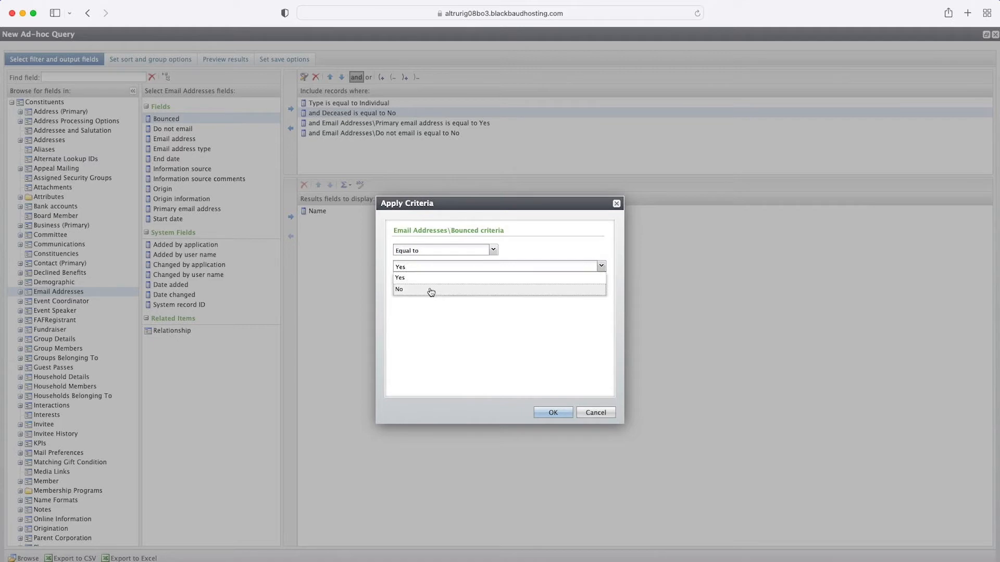
pyautogui.click(431, 290)
pyautogui.click(560, 412)
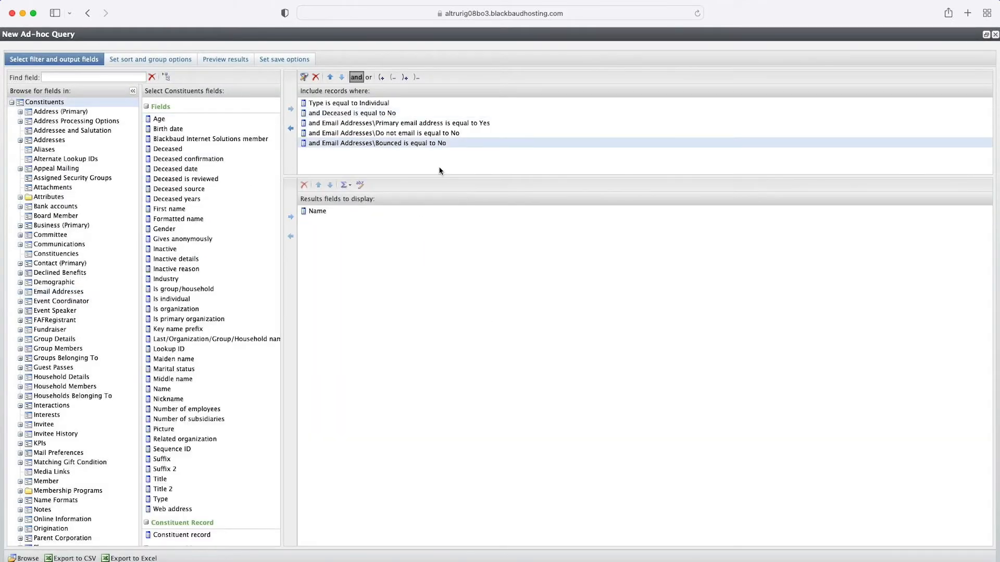
# Step: Remove the Name output field and add First name as an output field instead
pyautogui.click(329, 214)
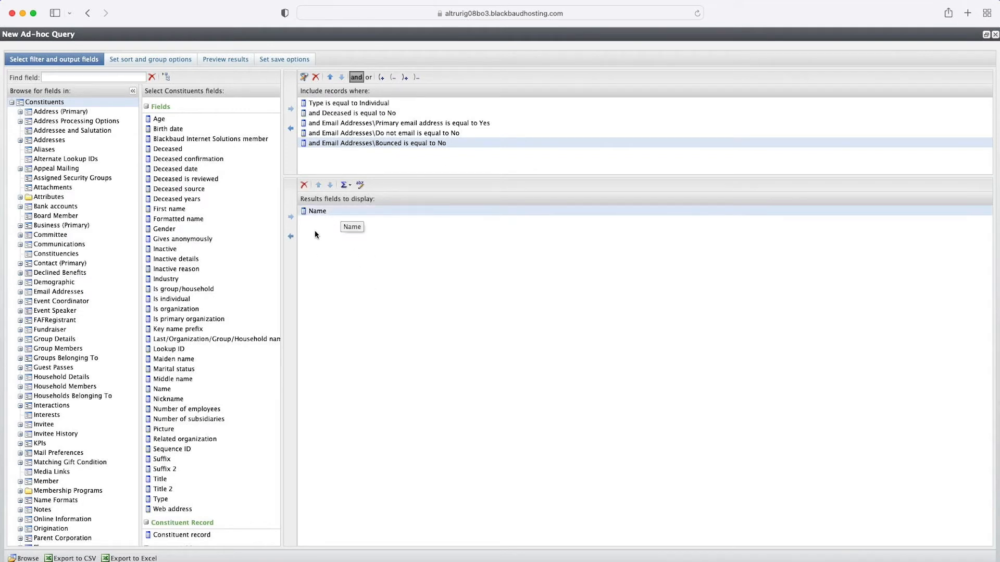
pyautogui.click(304, 184)
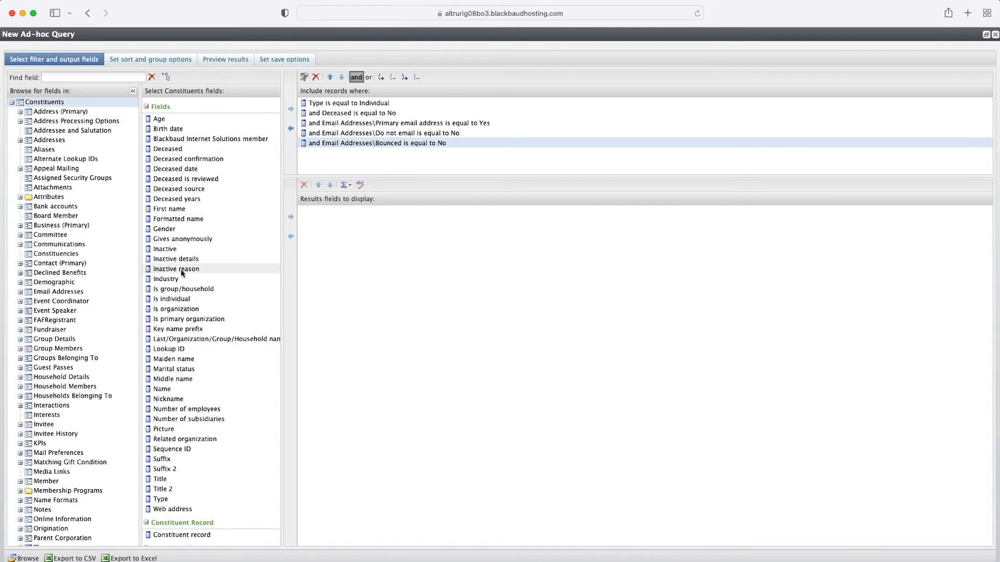
pyautogui.write('first')
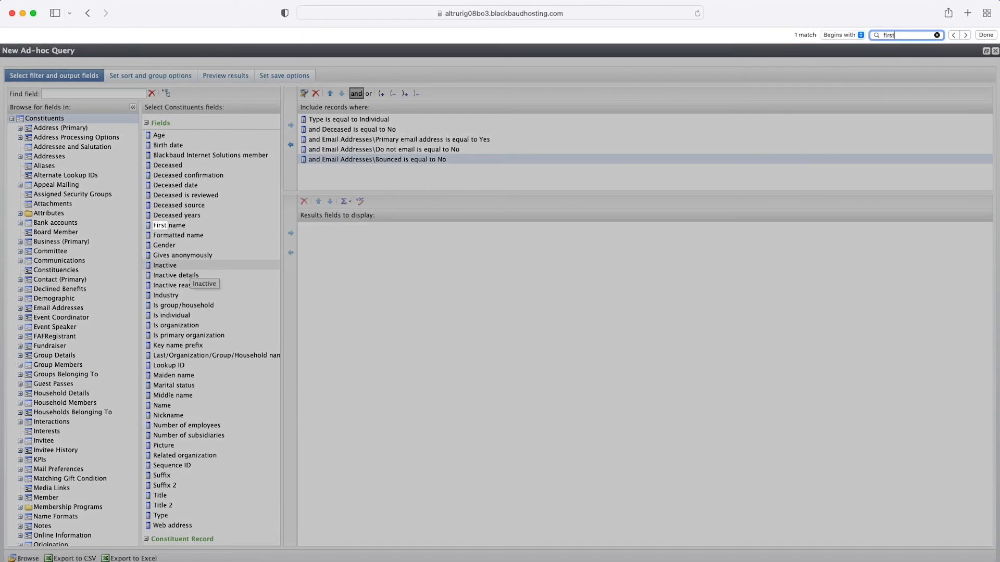
pyautogui.press('Escape')
pyautogui.click(193, 211)
pyautogui.click(295, 214)
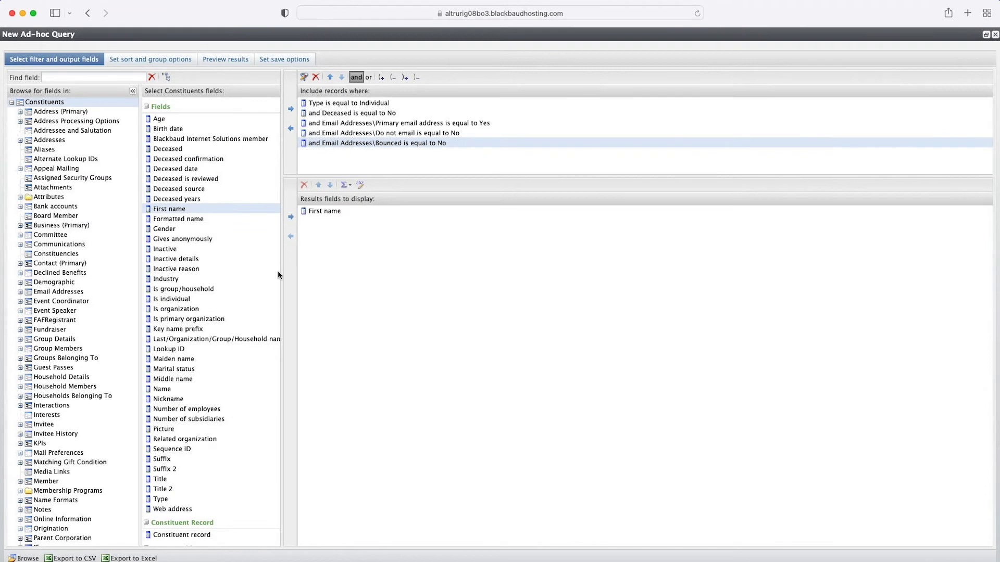
# Step: Add Last/Organization/Group/Household name as an output field
pyautogui.click(232, 339)
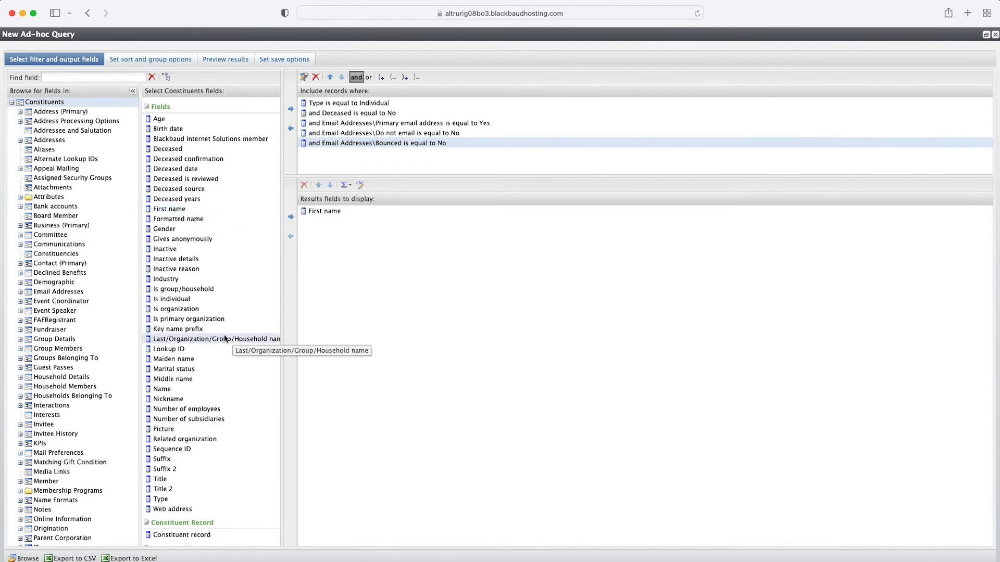
pyautogui.click(291, 217)
pyautogui.press('super+f')
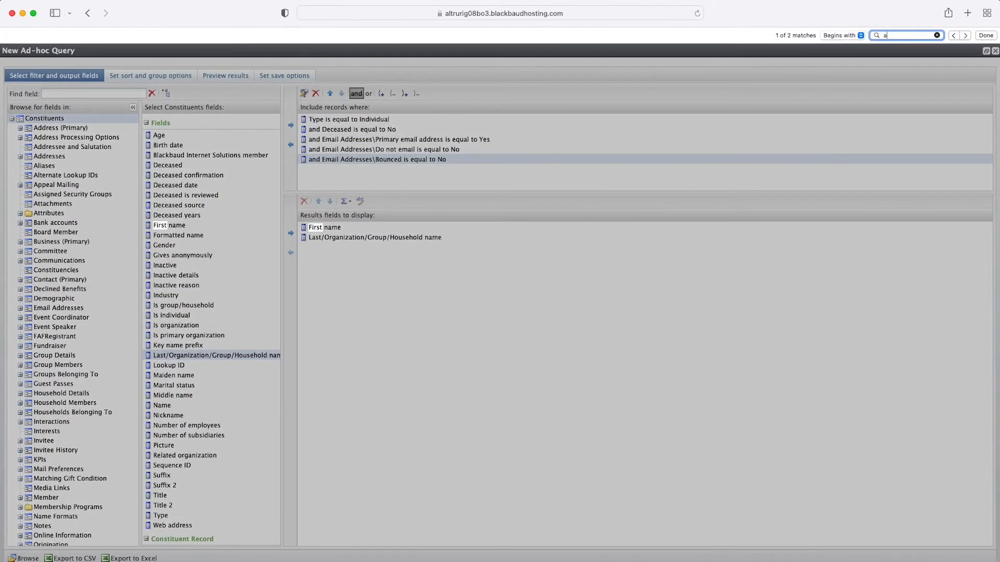
pyautogui.press('Escape')
# Step: Add Address line 1 and Address line 2 from Address (Primary) as output fields
pyautogui.click(52, 128)
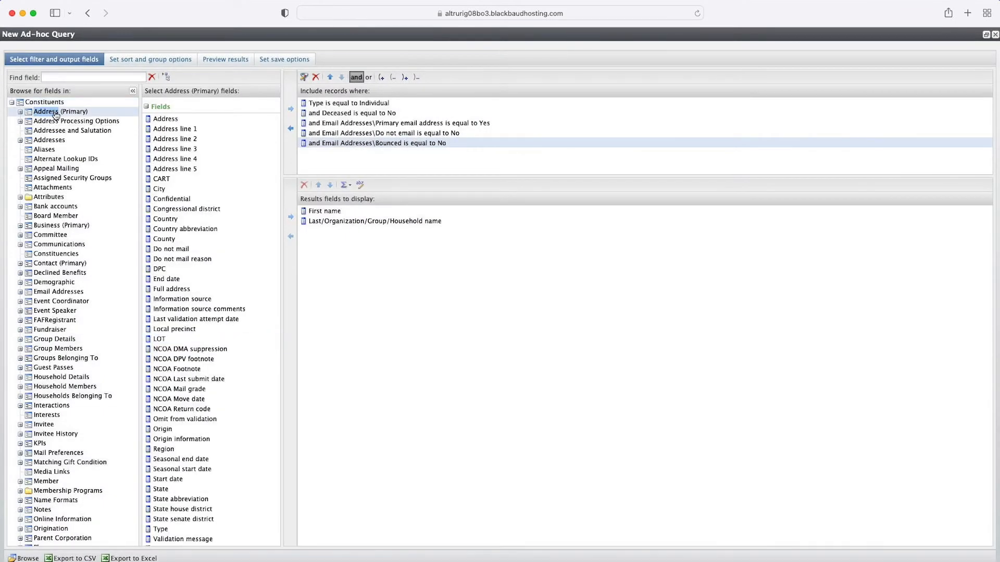
pyautogui.click(196, 128)
pyautogui.click(291, 217)
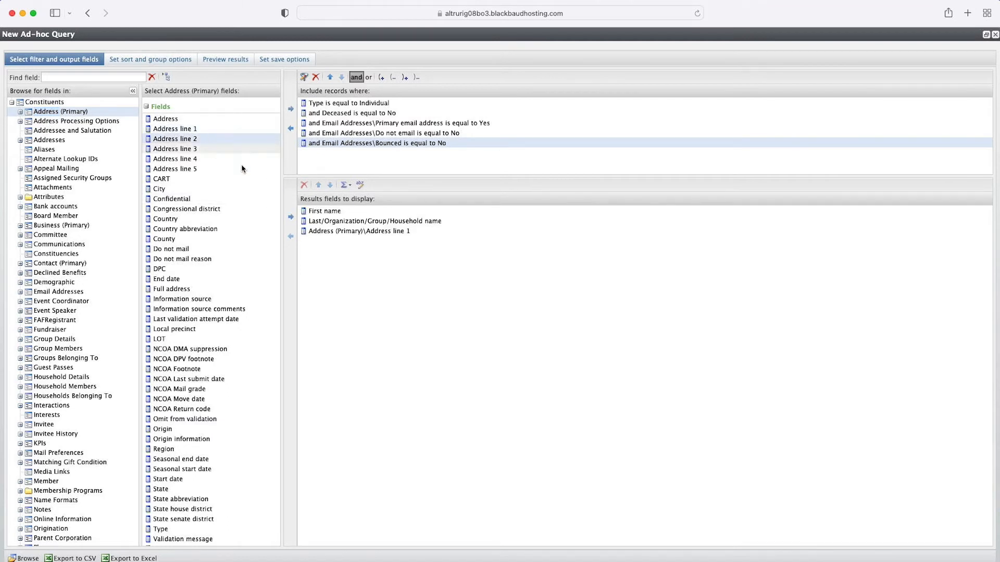
pyautogui.click(291, 219)
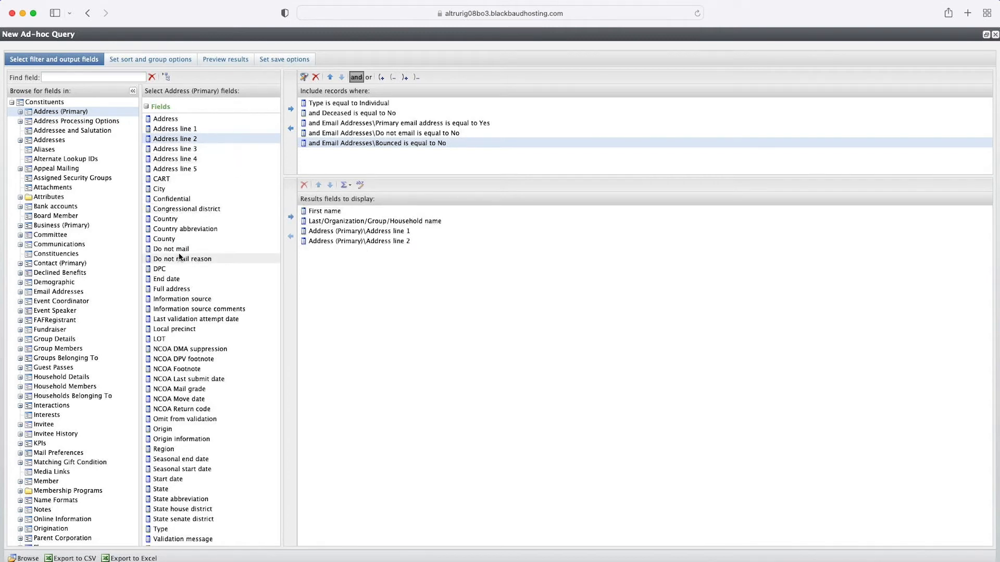
# Step: Add City and State from Address (Primary) as output fields
pyautogui.press('super+f')
pyautogui.write('city')
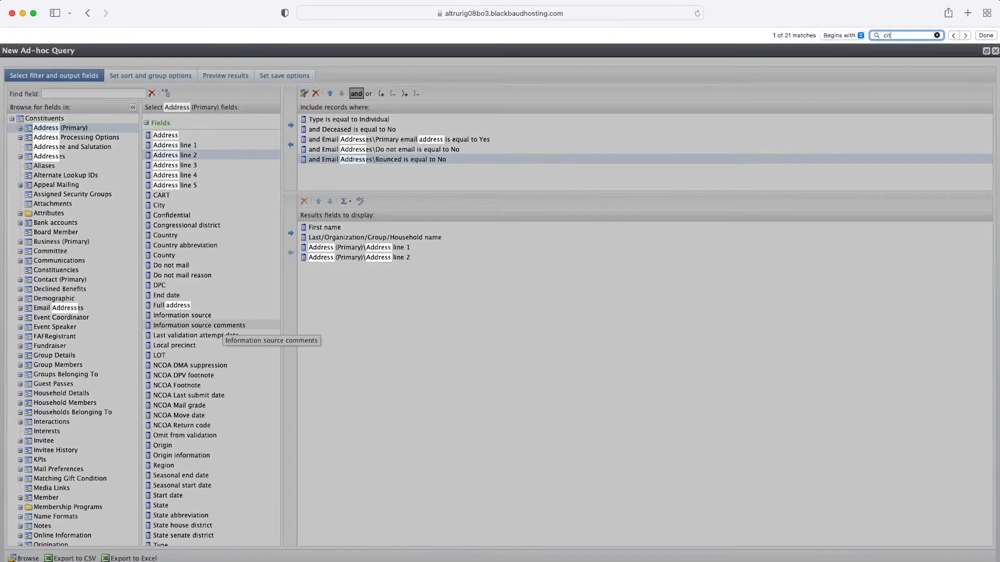
pyautogui.click(188, 205)
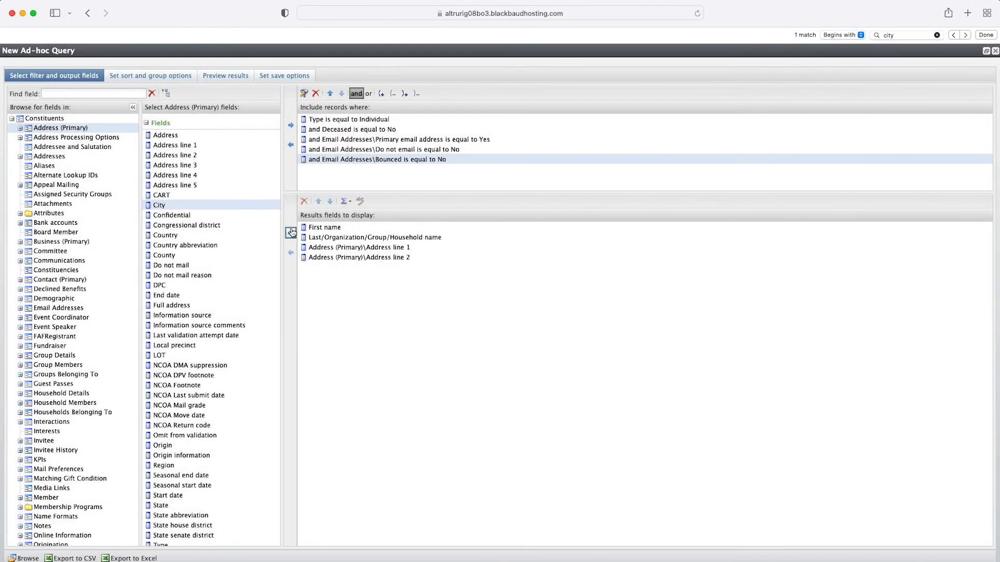
pyautogui.click(290, 232)
pyautogui.write('state')
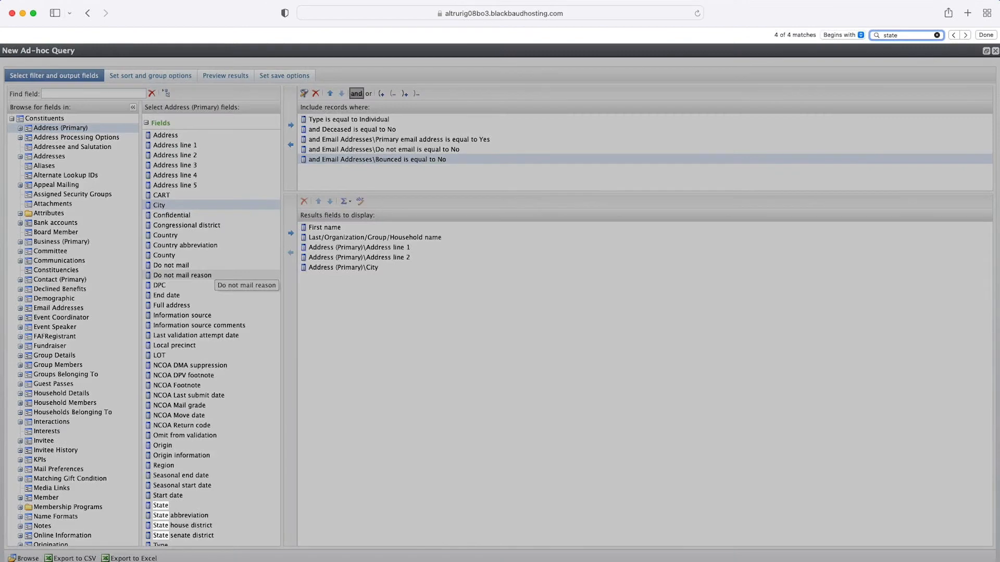
pyautogui.click(177, 506)
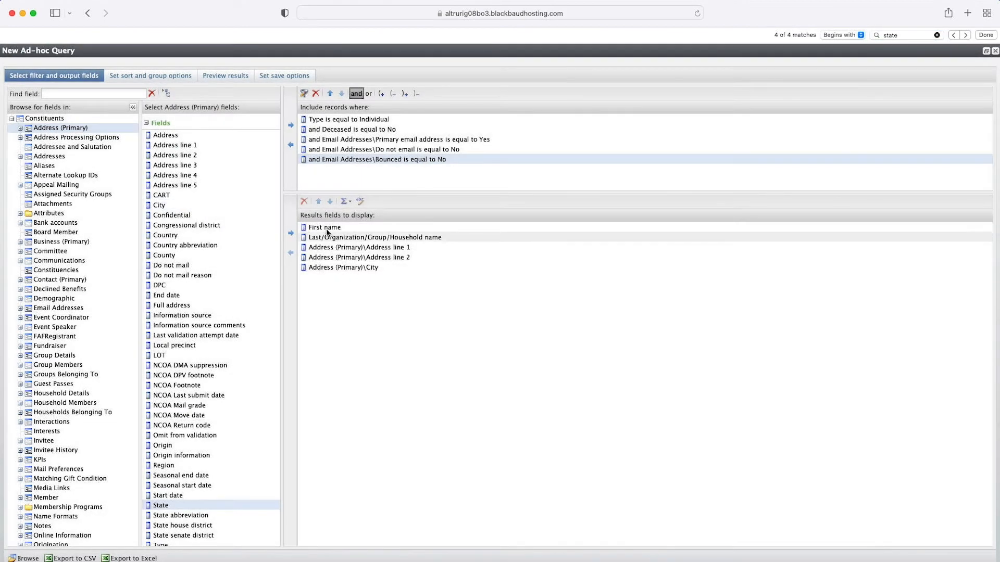
pyautogui.click(290, 234)
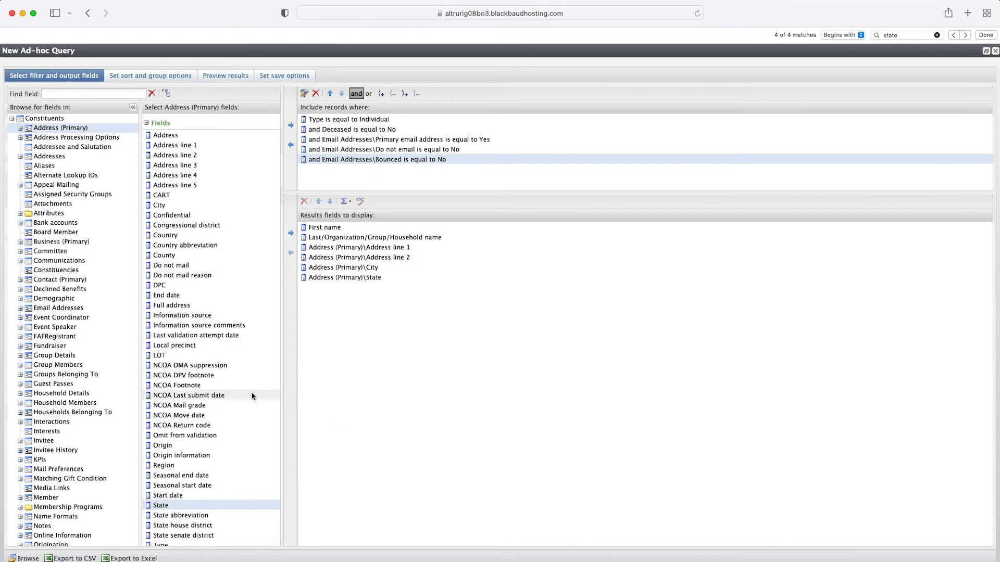
# Step: Add ZIP from Address (Primary) as an output field
pyautogui.scroll(-2, 244, 396)
pyautogui.press('super+f')
pyautogui.write('Zip')
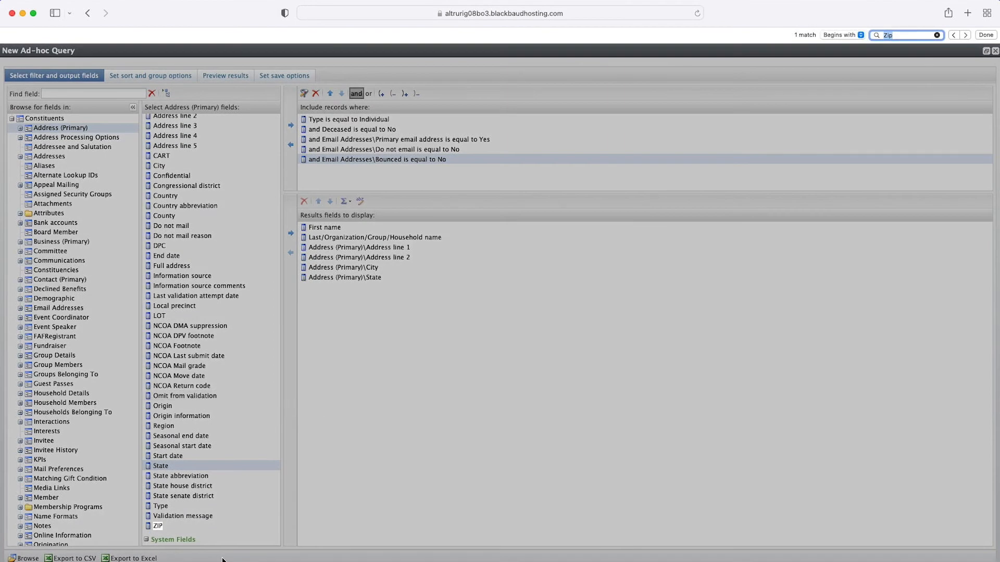
pyautogui.click(186, 525)
pyautogui.click(291, 233)
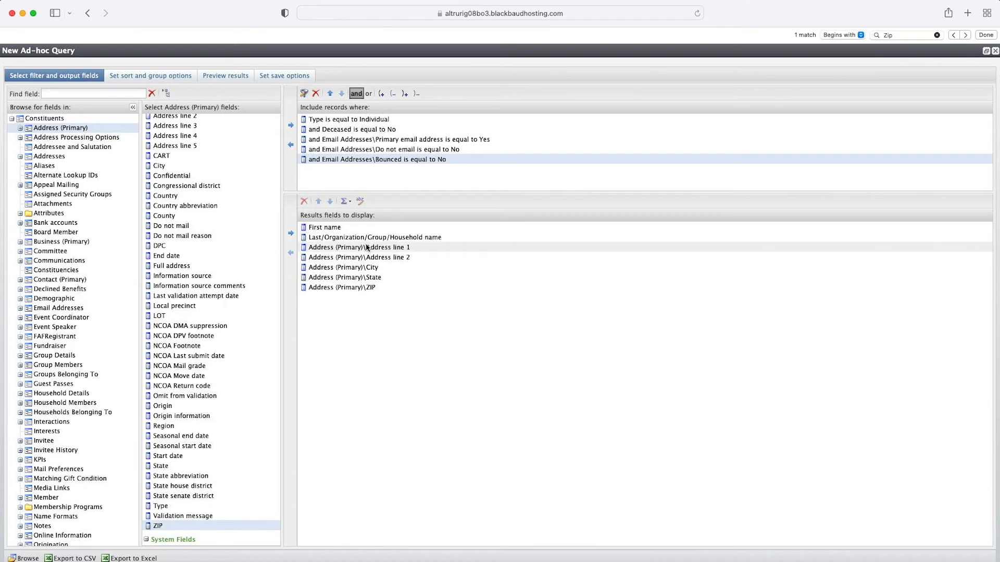
# Step: Add Country from Address (Primary) as an output field
pyautogui.scroll(2, 222, 208)
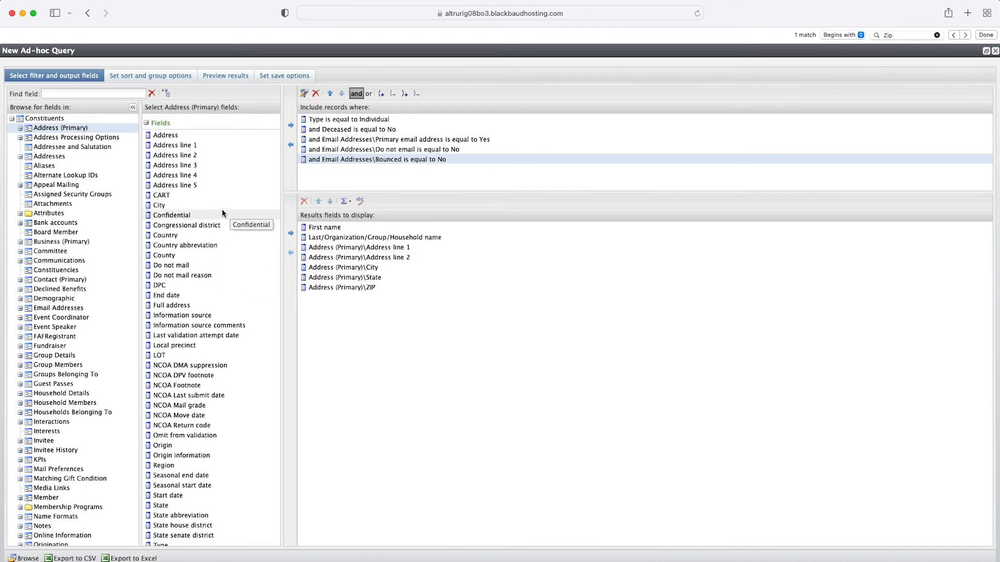
pyautogui.press('super+f')
pyautogui.write('Countr')
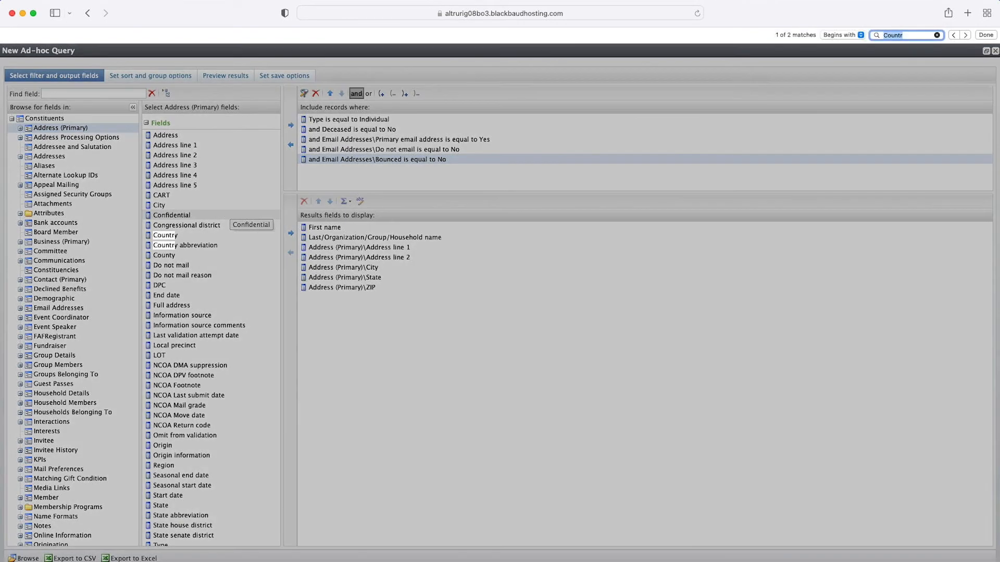
pyautogui.press('Escape')
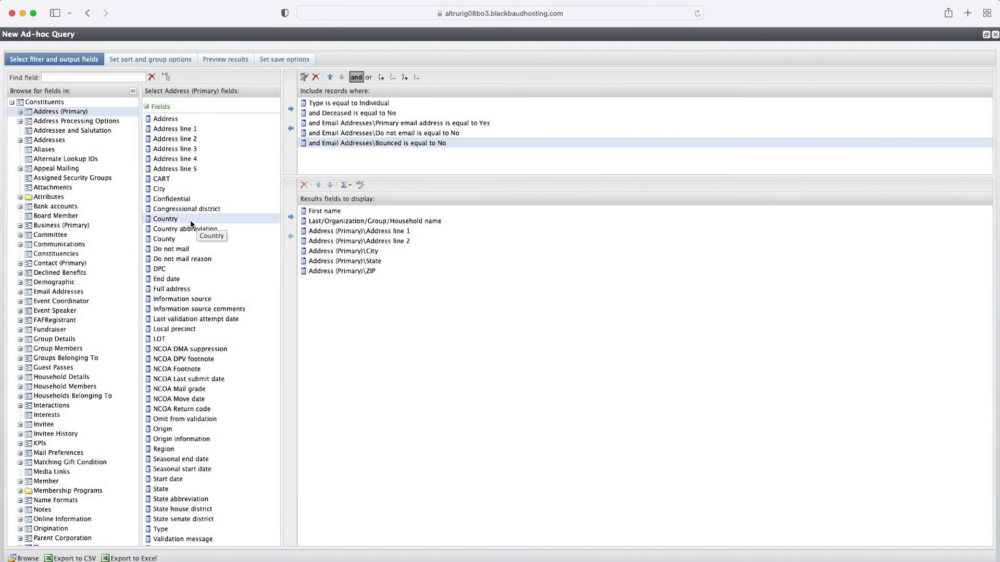
pyautogui.click(290, 217)
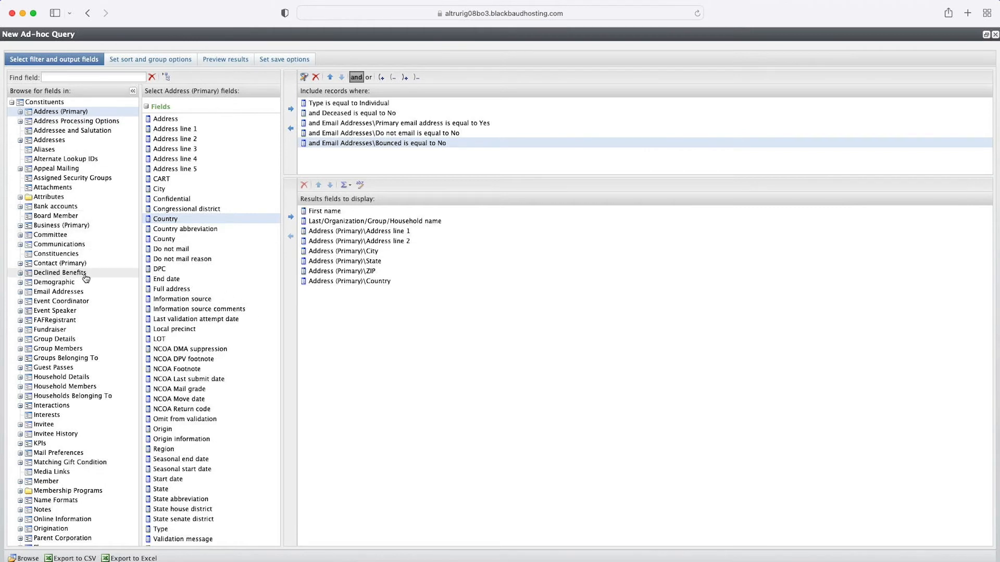
# Step: Add Email address from Email Addresses as an output field and move it just below the household name field
pyautogui.click(77, 292)
pyautogui.moveTo(205, 139); pyautogui.dragTo(314, 234)
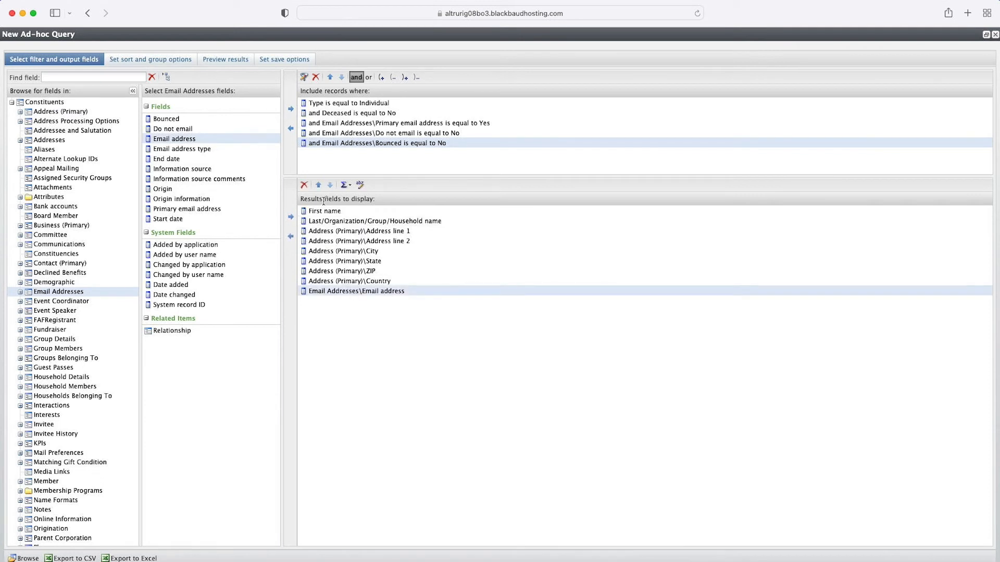
pyautogui.click(318, 185)
pyautogui.click(318, 185)
pyautogui.click(318, 185)
pyautogui.click(318, 184)
pyautogui.click(319, 185)
pyautogui.click(318, 185)
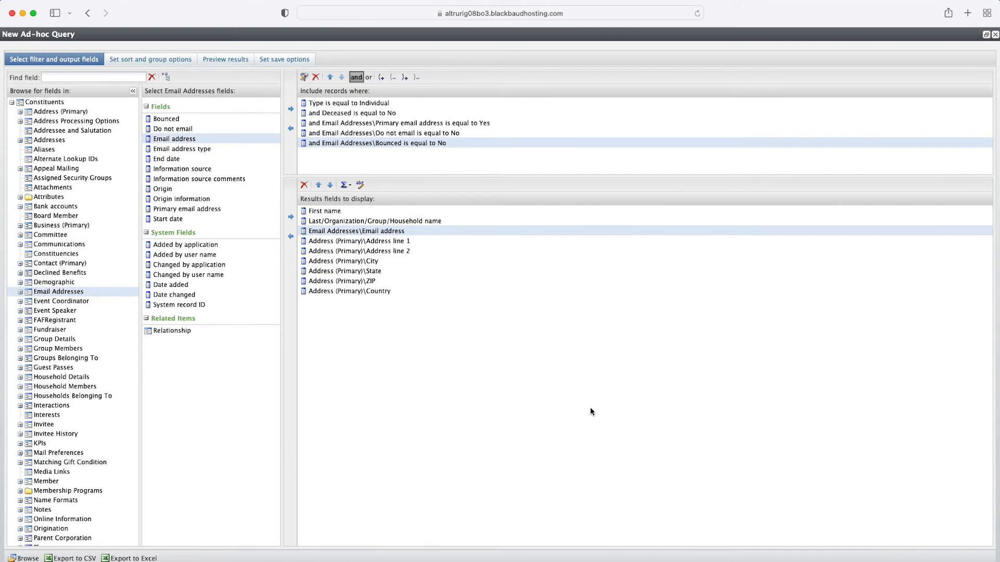
# Step: Add the Date added system field from Constituents as an output field
pyautogui.click(71, 104)
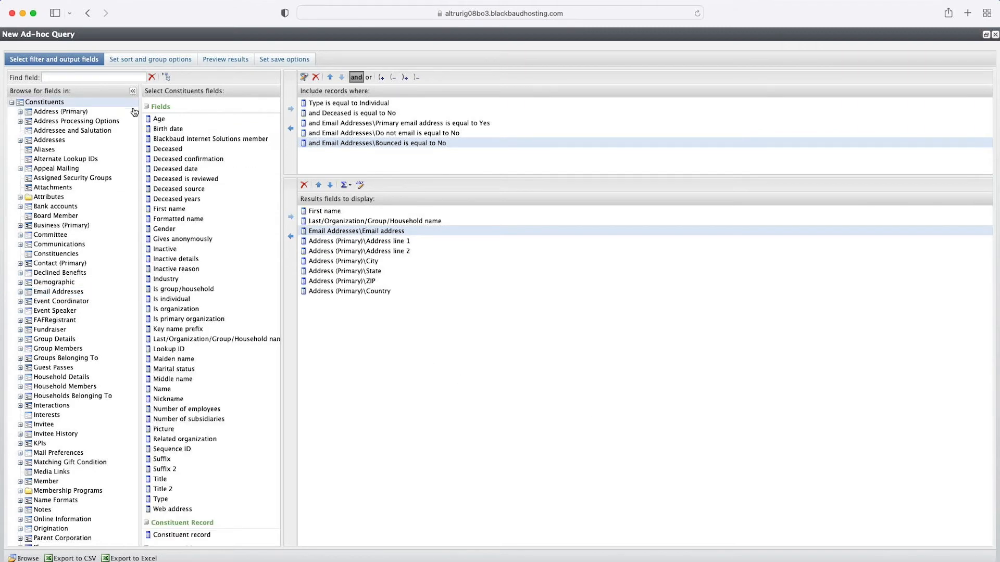
pyautogui.scroll(-5, 224, 201)
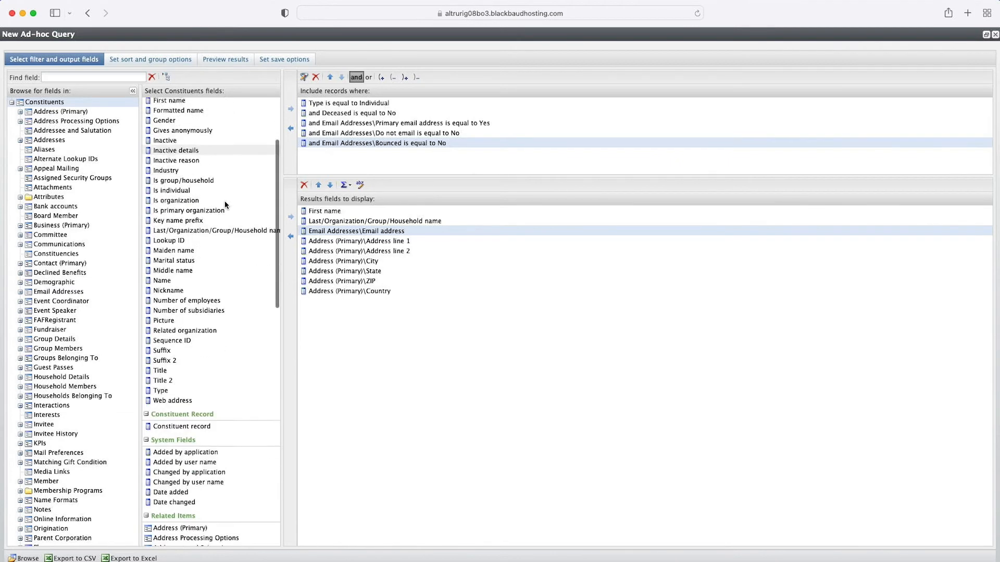
pyautogui.scroll(5, 195, 350)
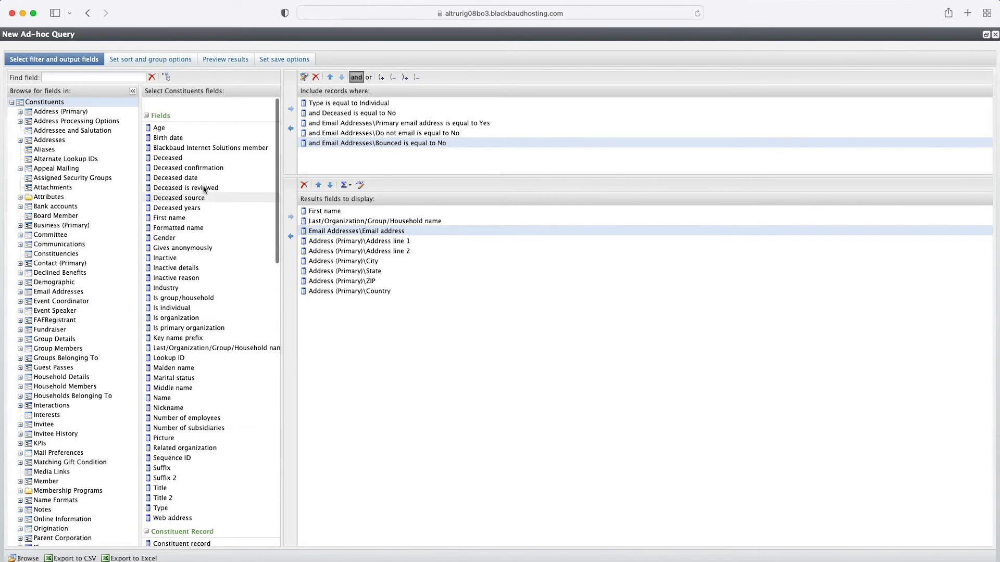
pyautogui.press('super+f')
pyautogui.write('date')
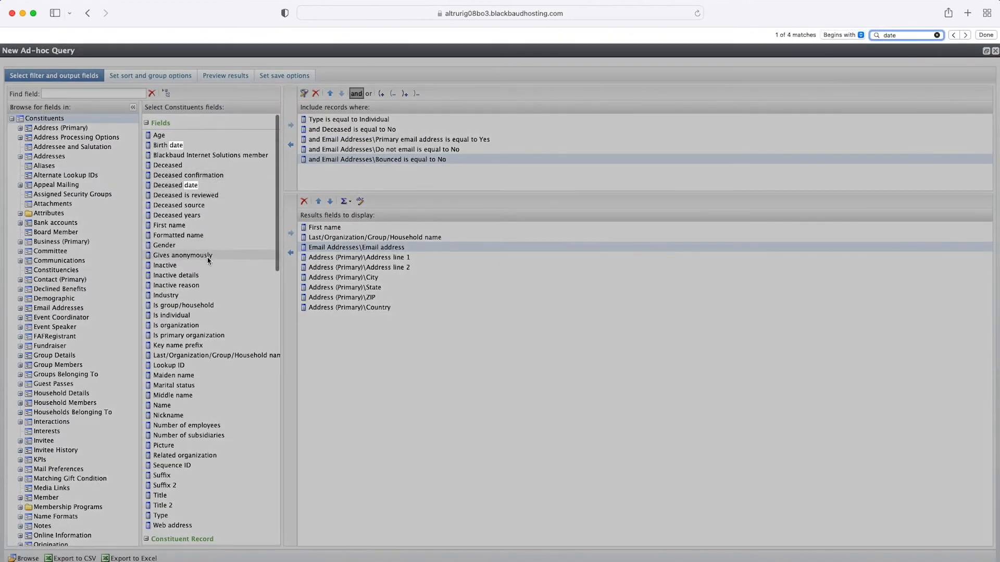
pyautogui.scroll(-14, 201, 256)
pyautogui.press('Escape')
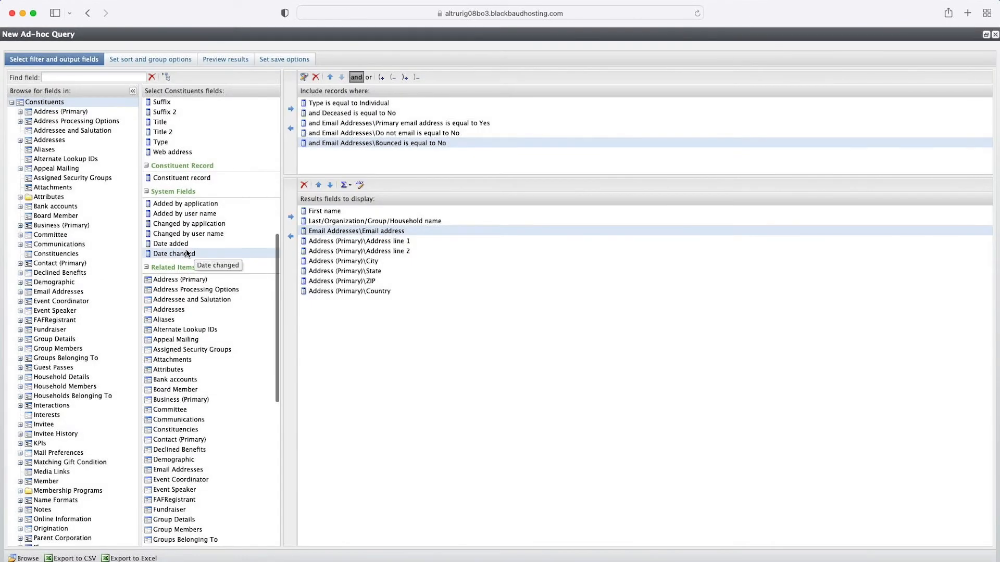
pyautogui.click(177, 243)
pyautogui.click(291, 217)
# Step: Move the Date added output field to the top of the results list
pyautogui.click(325, 301)
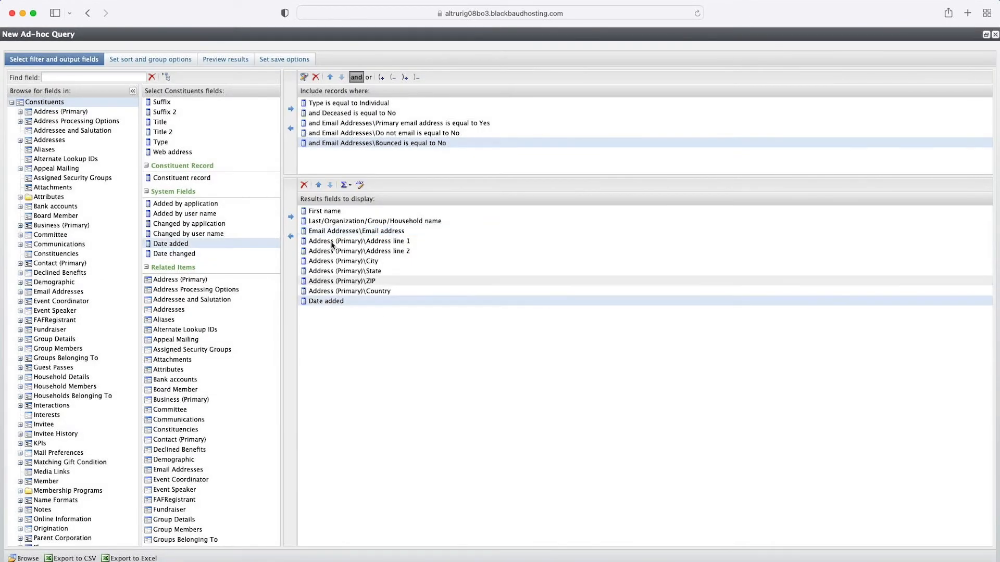
pyautogui.click(319, 185)
pyautogui.click(318, 185)
pyautogui.click(319, 185)
pyautogui.click(319, 185)
pyautogui.click(318, 185)
pyautogui.click(318, 186)
pyautogui.click(318, 186)
pyautogui.click(319, 185)
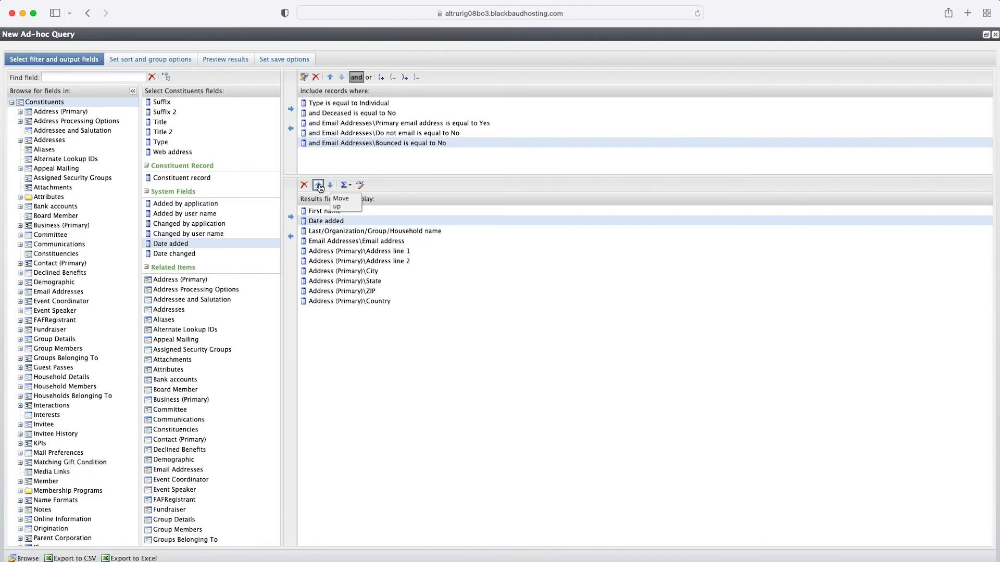
pyautogui.click(318, 185)
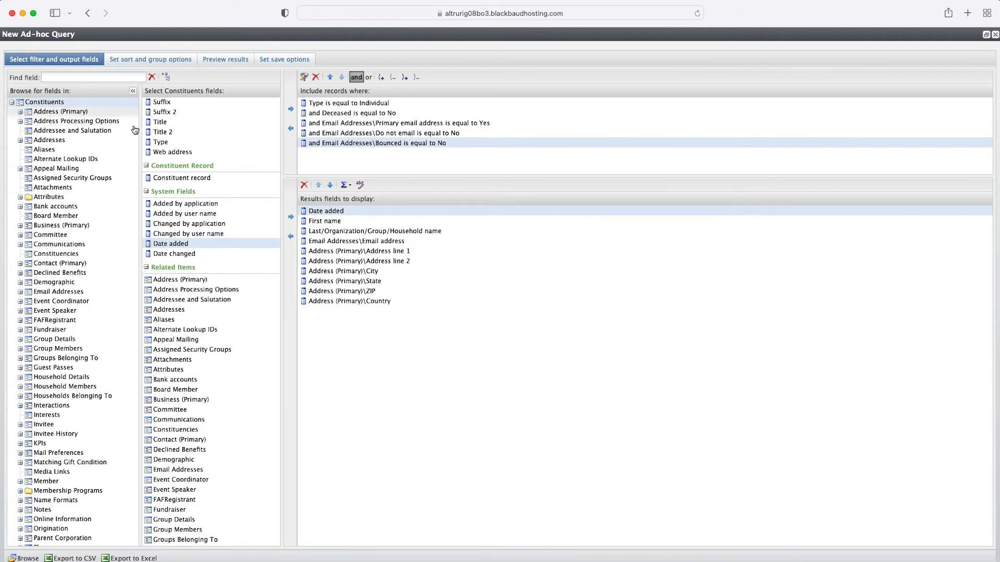
# Step: Add the Constituent record field from Constituents as an output field
pyautogui.click(182, 178)
pyautogui.click(290, 217)
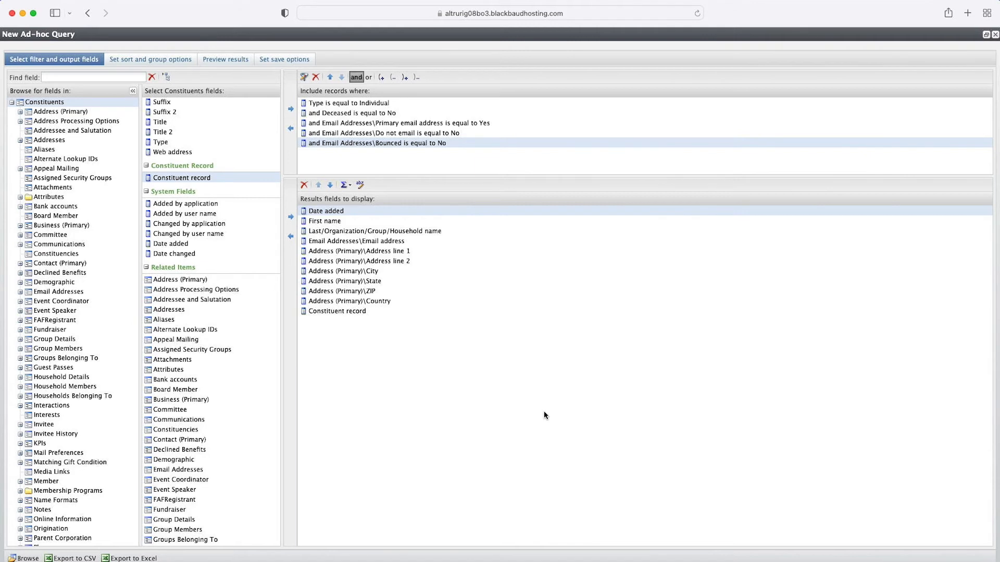
# Step: Locate the Phones group, add its Number field as an output field, and move it above Constituent record
pyautogui.press('super+f')
pyautogui.write('phon')
pyautogui.press('Escape')
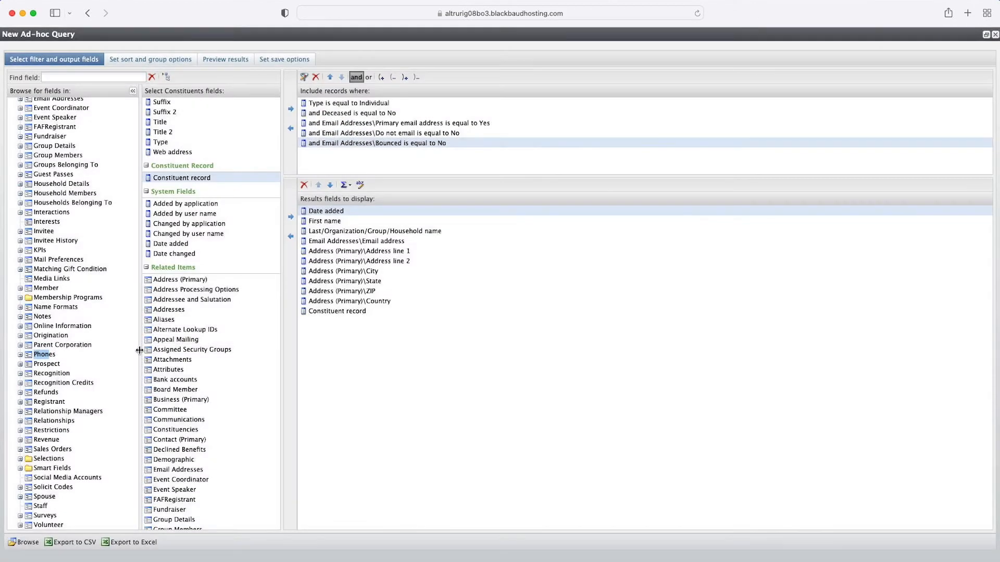
pyautogui.click(54, 370)
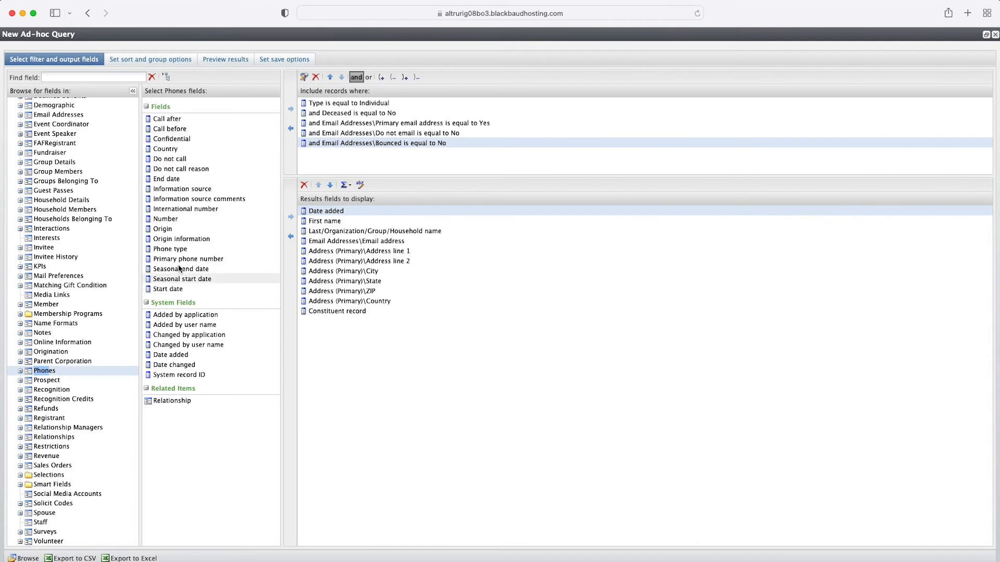
pyautogui.click(219, 219)
pyautogui.click(289, 218)
pyautogui.click(345, 321)
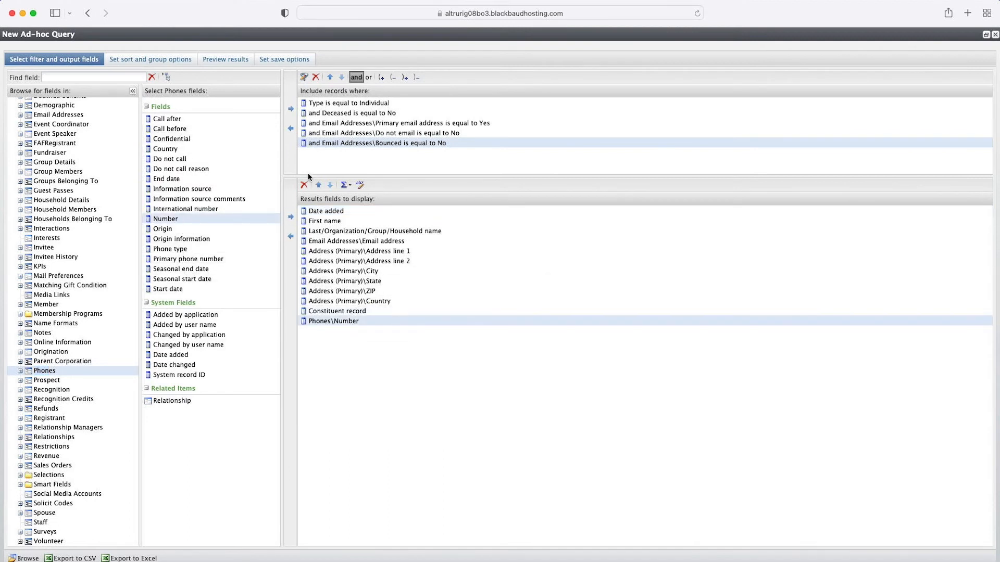
pyautogui.click(319, 185)
# Step: Add a filter requiring Phones Primary phone number to equal Yes
pyautogui.moveTo(197, 263); pyautogui.dragTo(453, 151)
pyautogui.click(566, 409)
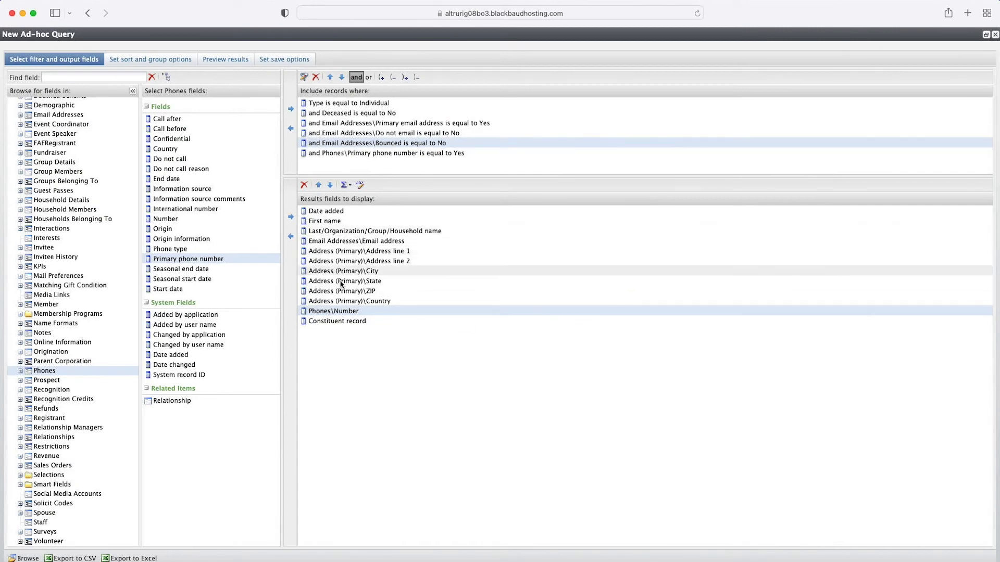
# Step: Move the Phones Number output field up to just below the Email address field
pyautogui.click(317, 186)
pyautogui.click(317, 185)
pyautogui.click(317, 185)
pyautogui.click(318, 185)
pyautogui.click(317, 185)
pyautogui.click(317, 185)
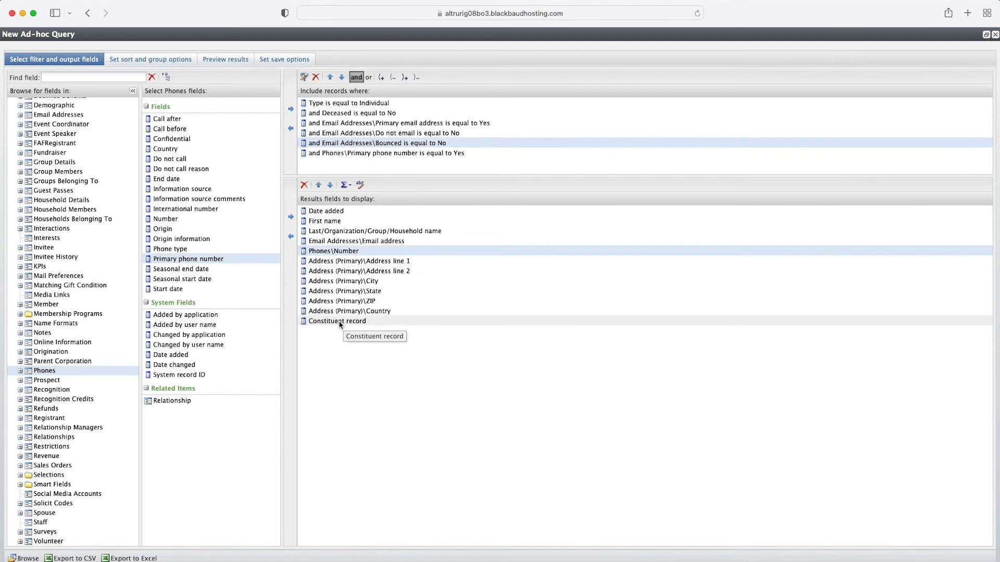
# Step: Add the Value field of the Main Mailing List Attribute under Attributes as an output field
pyautogui.scroll(8, 52, 247)
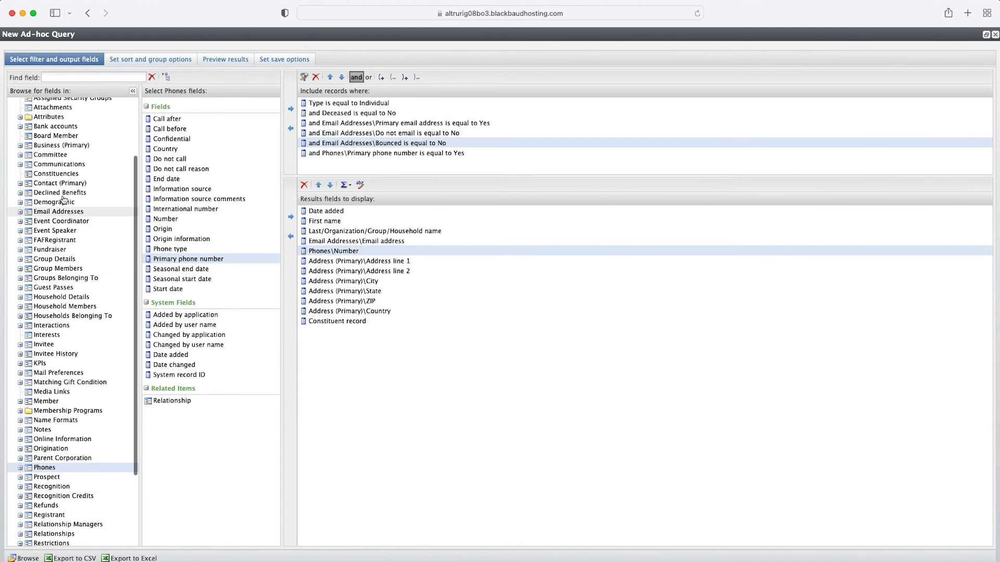
pyautogui.click(51, 198)
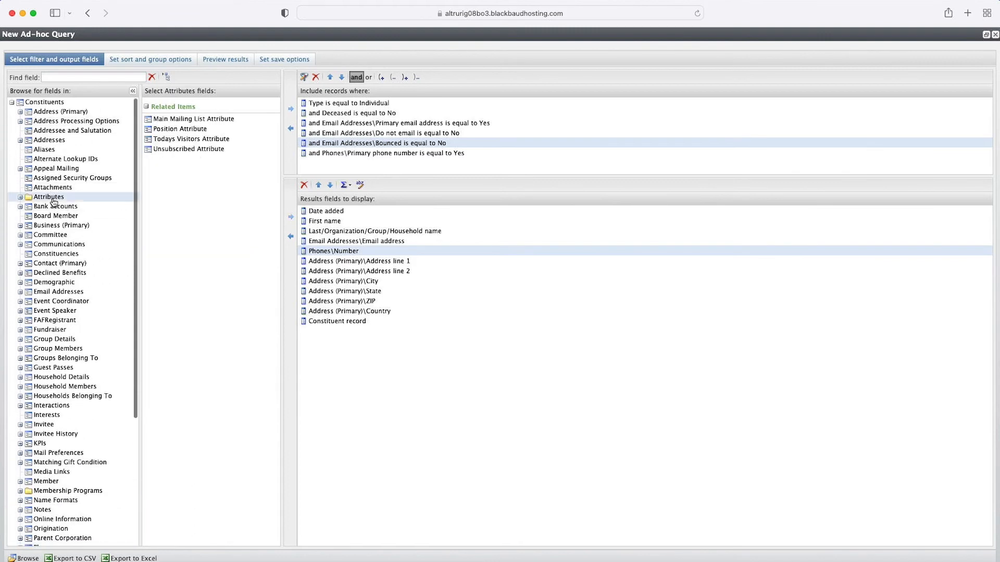
pyautogui.doubleClick(200, 119)
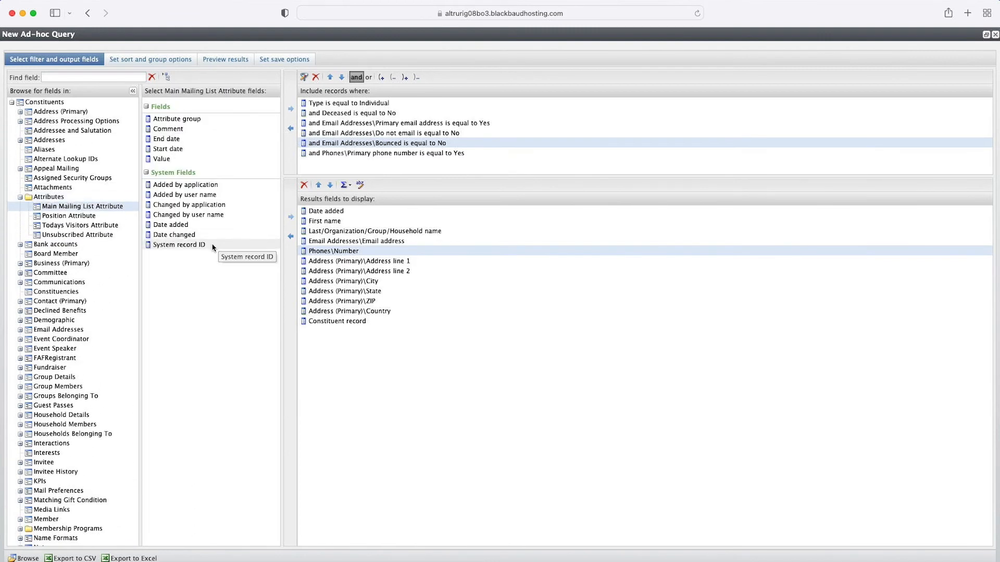
pyautogui.moveTo(174, 159); pyautogui.dragTo(363, 334)
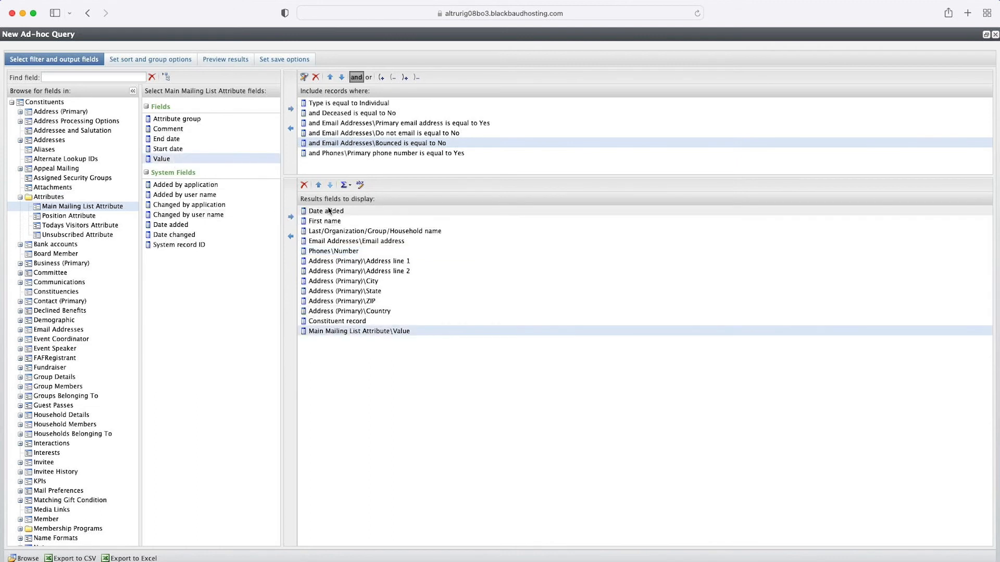
# Step: Reorder outputs so Main Mailing List Attribute Value follows Email address and Phones Number sits just above Constituent record
pyautogui.click(318, 185)
pyautogui.click(318, 185)
pyautogui.click(318, 186)
pyautogui.click(318, 185)
pyautogui.click(318, 186)
pyautogui.click(319, 188)
pyautogui.click(319, 188)
pyautogui.click(345, 251)
pyautogui.click(331, 186)
pyautogui.click(330, 185)
pyautogui.click(330, 185)
pyautogui.click(330, 185)
pyautogui.click(330, 185)
pyautogui.click(330, 186)
pyautogui.click(330, 185)
pyautogui.click(330, 185)
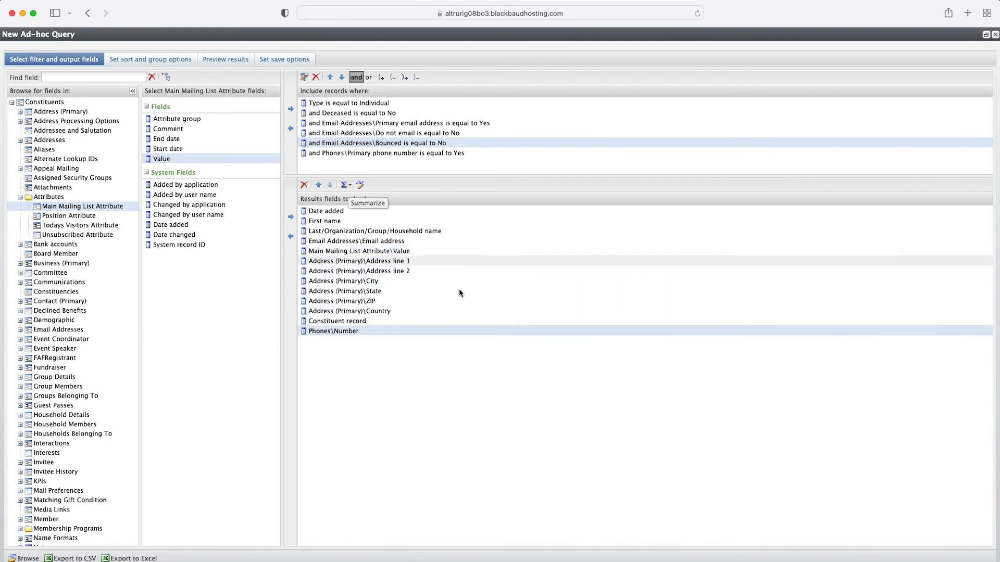
pyautogui.click(318, 186)
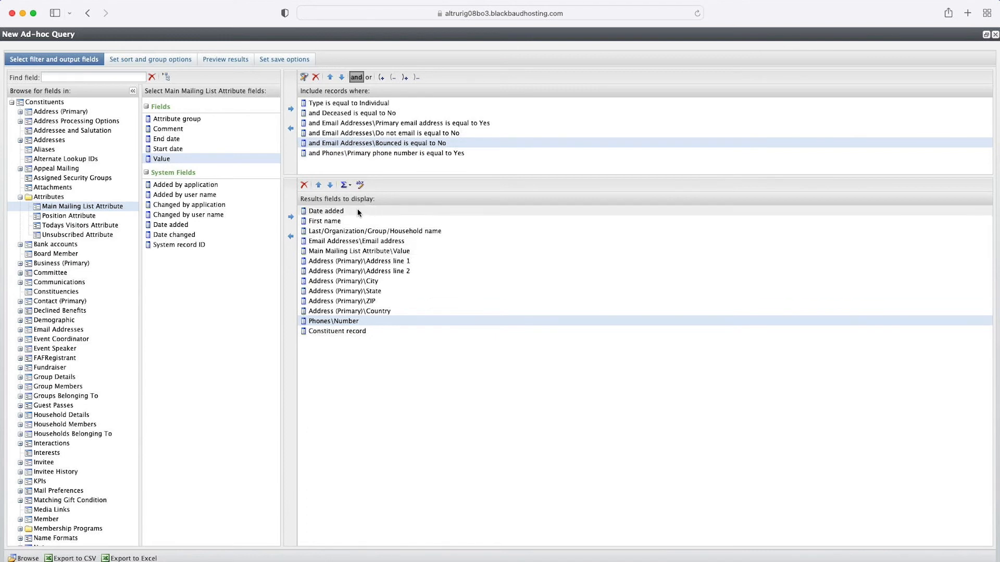
# Step: Name the query "Main mailing list" with description "DO NOT REMOVE: This is used to sync with mail provider daily."
pyautogui.click(288, 62)
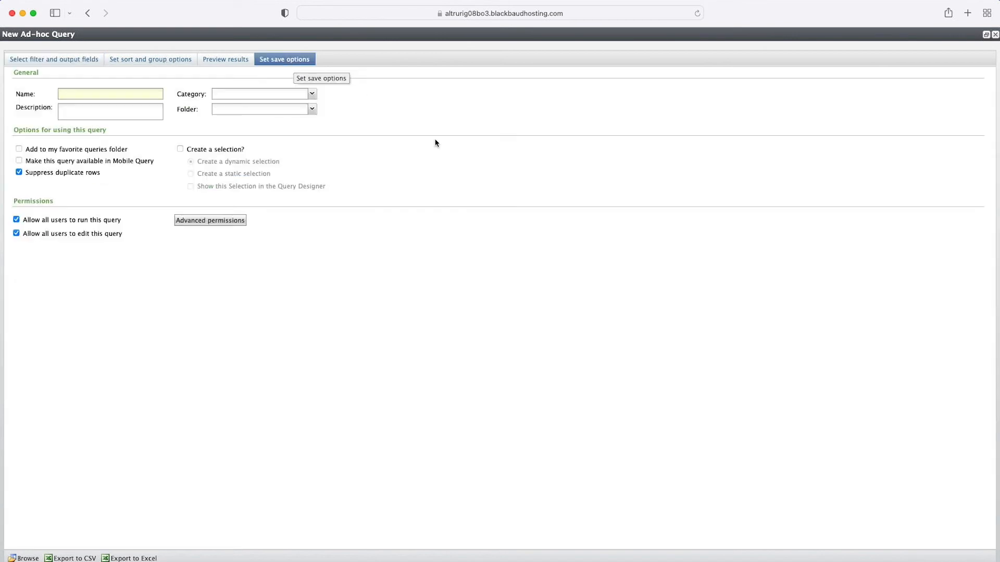
pyautogui.click(125, 98)
pyautogui.write('M')
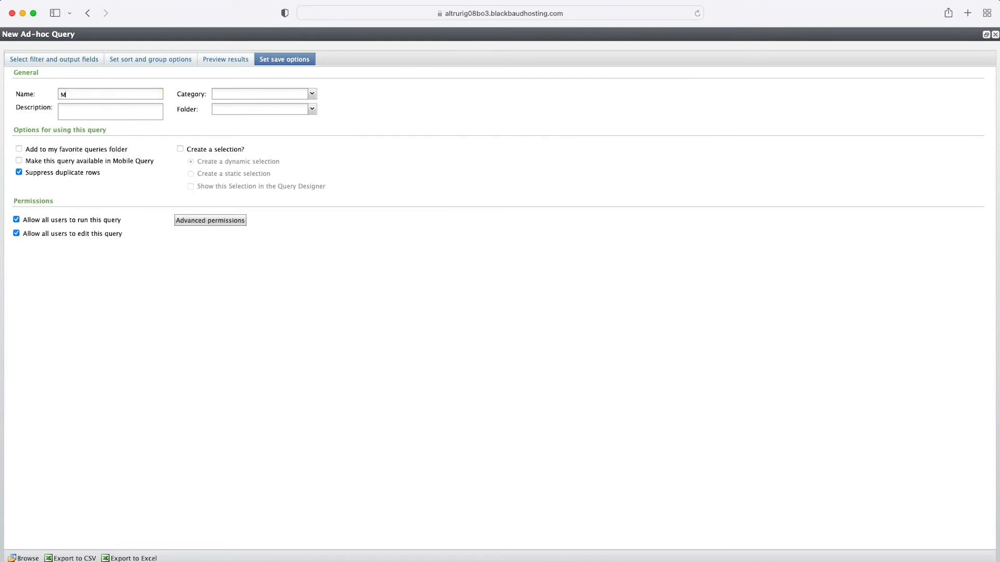
pyautogui.write('ain mailing ')
pyautogui.write('list fo')
pyautogui.write('DO NOT REMOVE ')
pyautogui.write(' this is us')
pyautogui.press('BackSpace')
pyautogui.press('BackSpace')
pyautogui.press('BackSpace')
pyautogui.press('BackSpace')
pyautogui.press('BackSpace')
pyautogui.write('This ')
pyautogui.write('ed to sync with d')
pyautogui.press('BackSpace')
pyautogui.write('mail provider daily.')
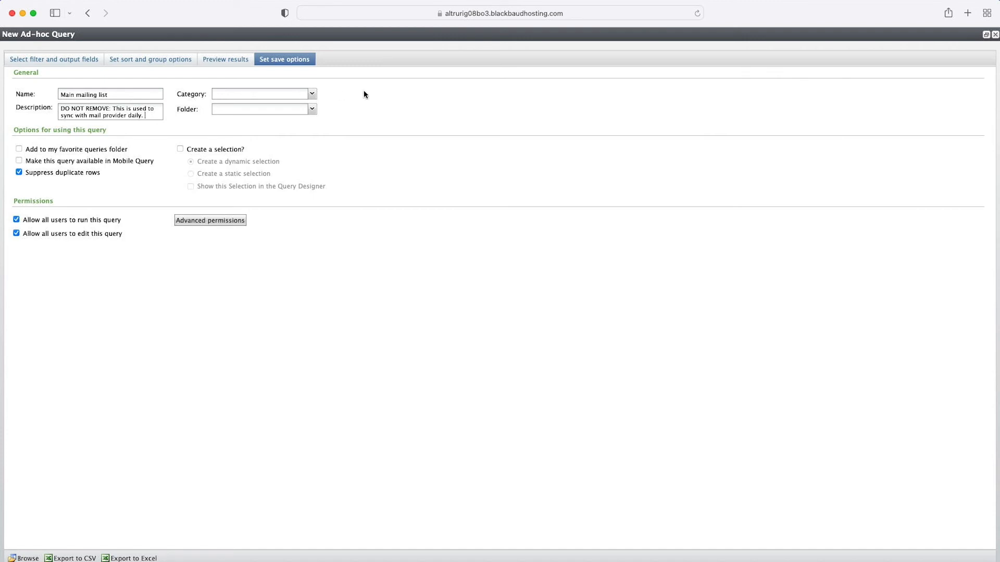
# Step: Place the query in the Social Good Software folder
pyautogui.click(312, 94)
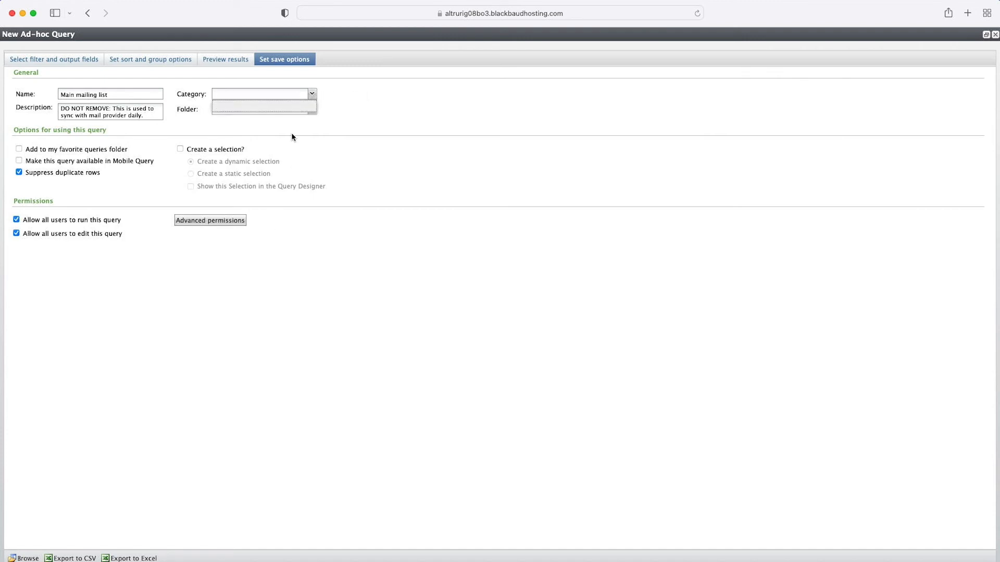
pyautogui.click(312, 109)
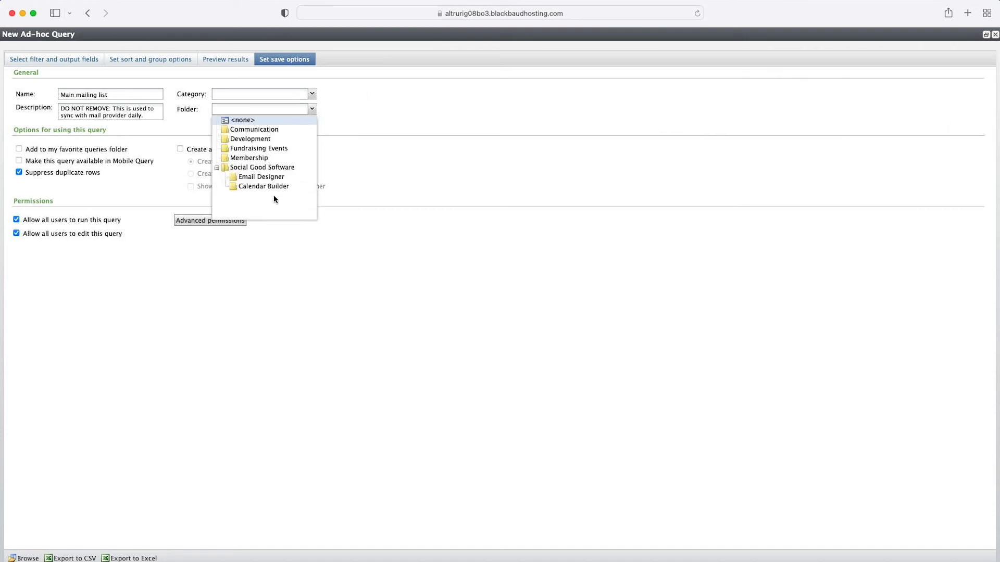
pyautogui.click(278, 168)
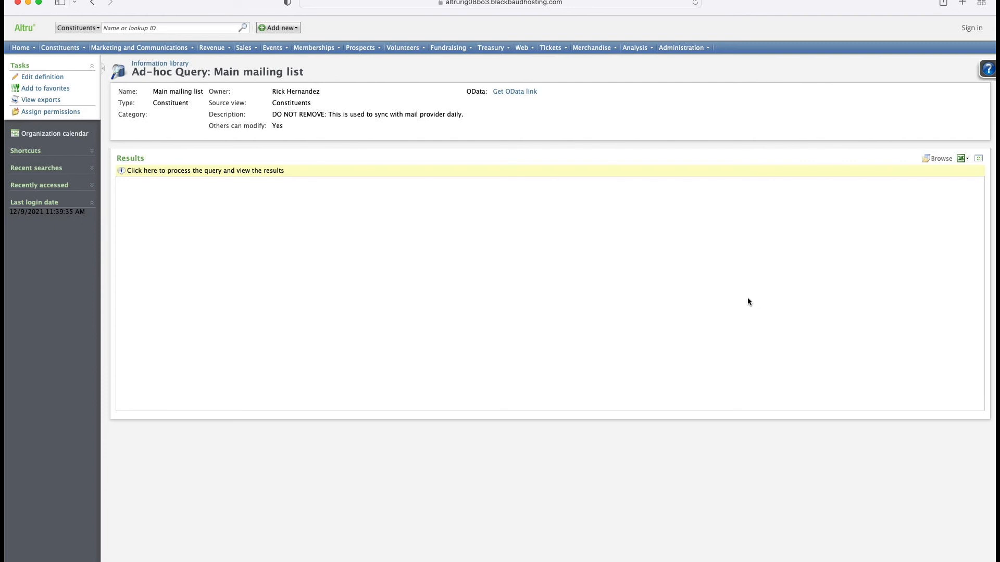
# Step: Edit the saved query's definition and add the Todays Visitors Attribute Value as an output field
pyautogui.click(54, 77)
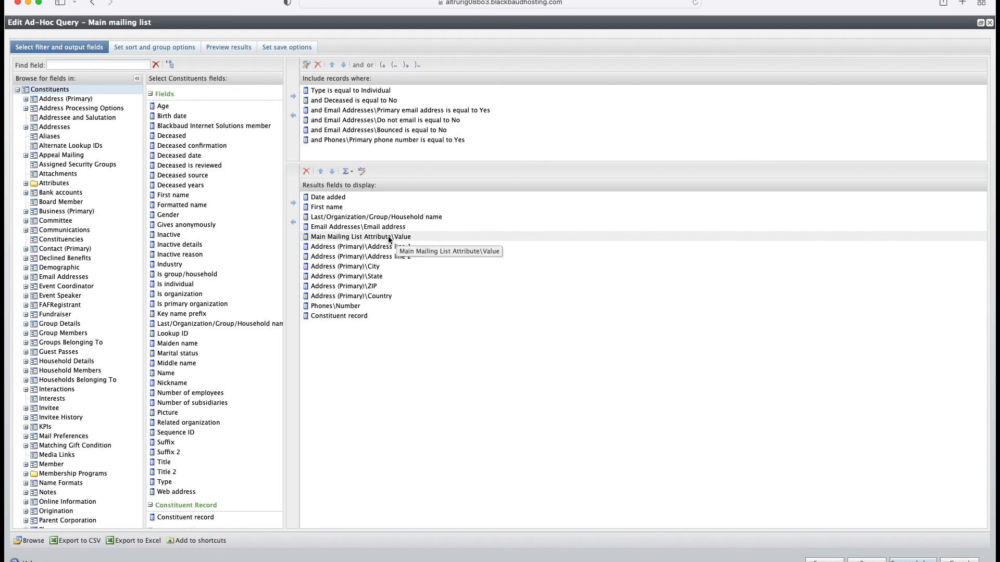
pyautogui.click(54, 183)
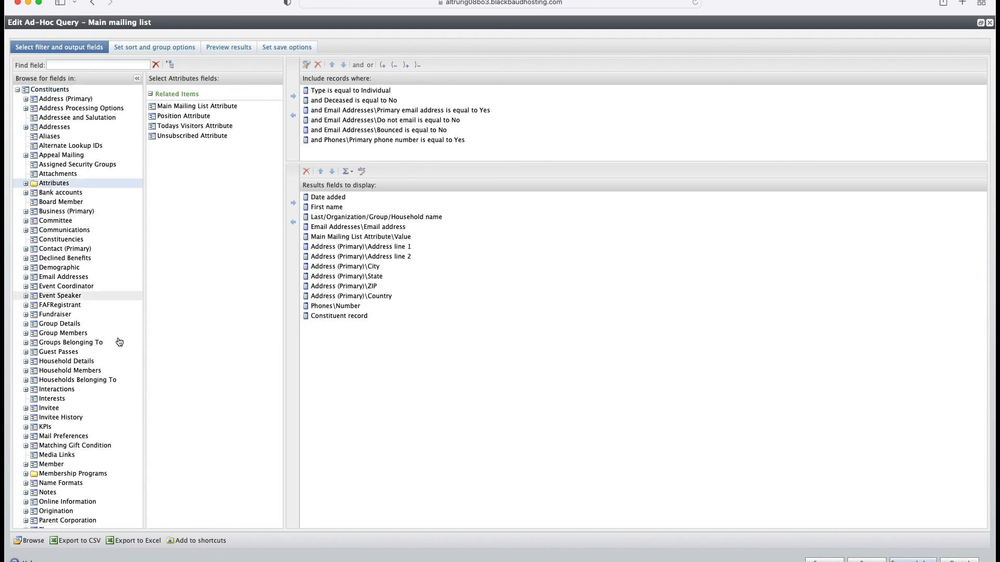
pyautogui.click(192, 129)
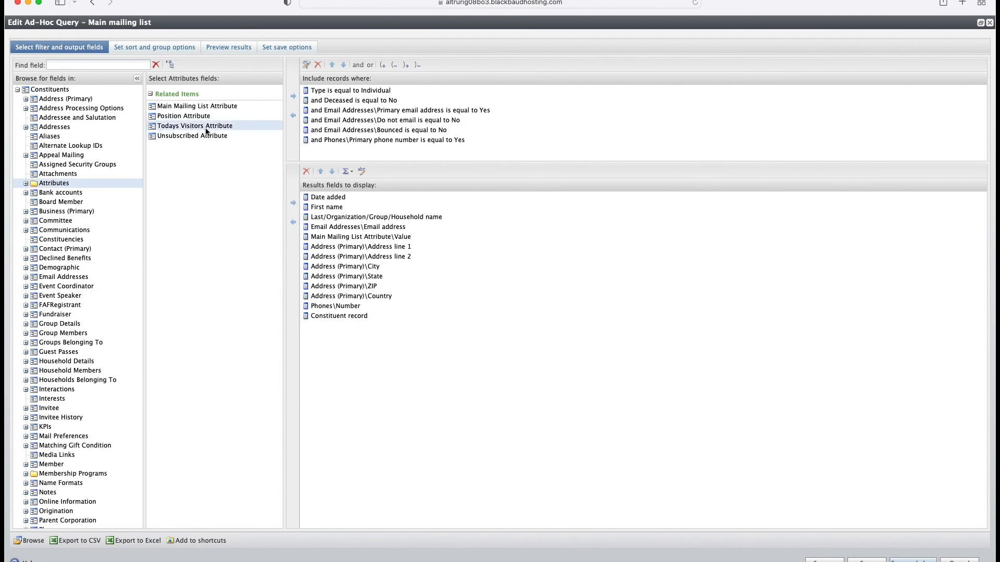
pyautogui.doubleClick(206, 130)
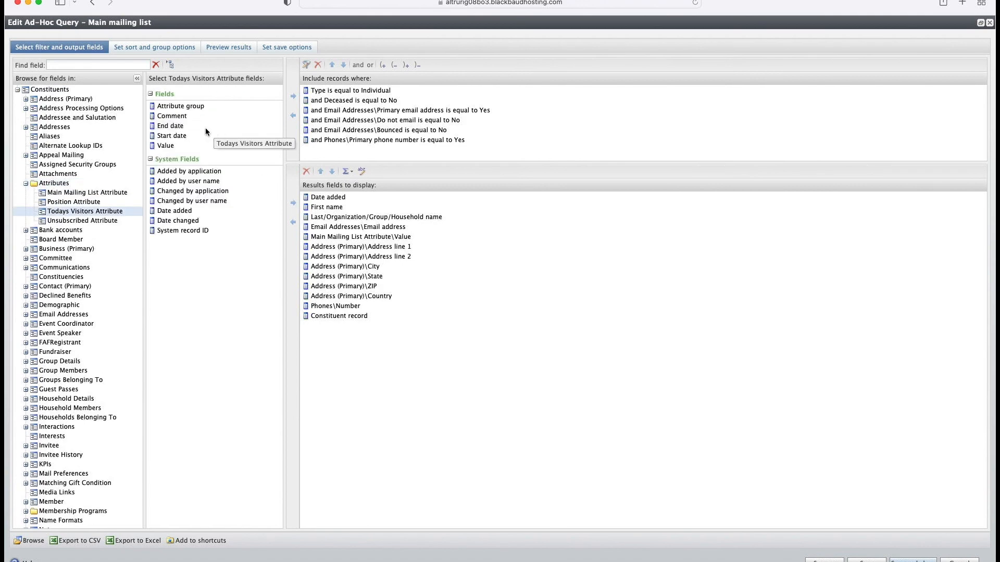
pyautogui.click(293, 203)
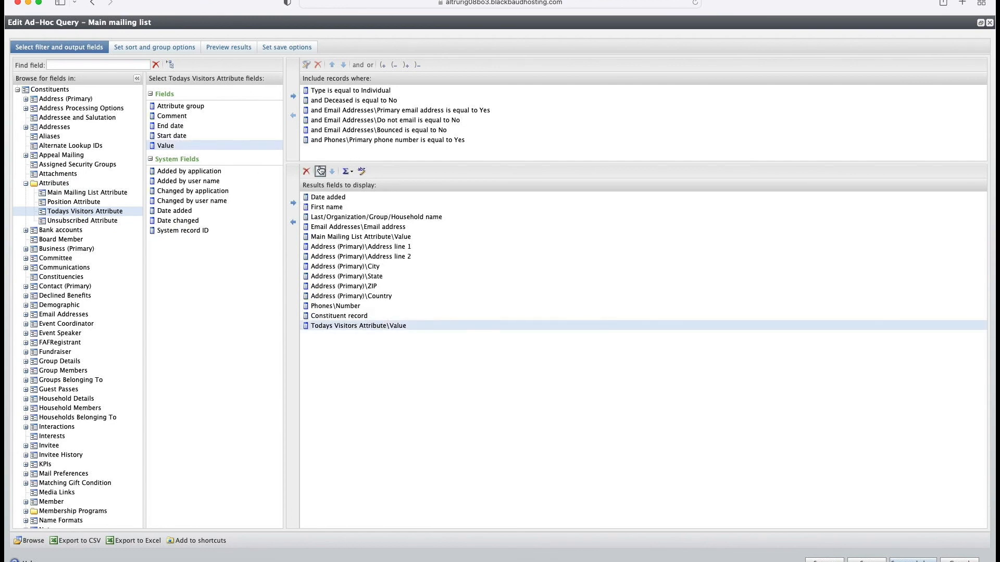
# Step: Move Todays Visitors Attribute Value up below Main Mailing List Attribute Value and save the query
pyautogui.click(321, 171)
pyautogui.click(321, 171)
pyautogui.click(320, 171)
pyautogui.click(320, 171)
pyautogui.click(320, 171)
pyautogui.click(320, 171)
pyautogui.click(320, 171)
pyautogui.click(320, 171)
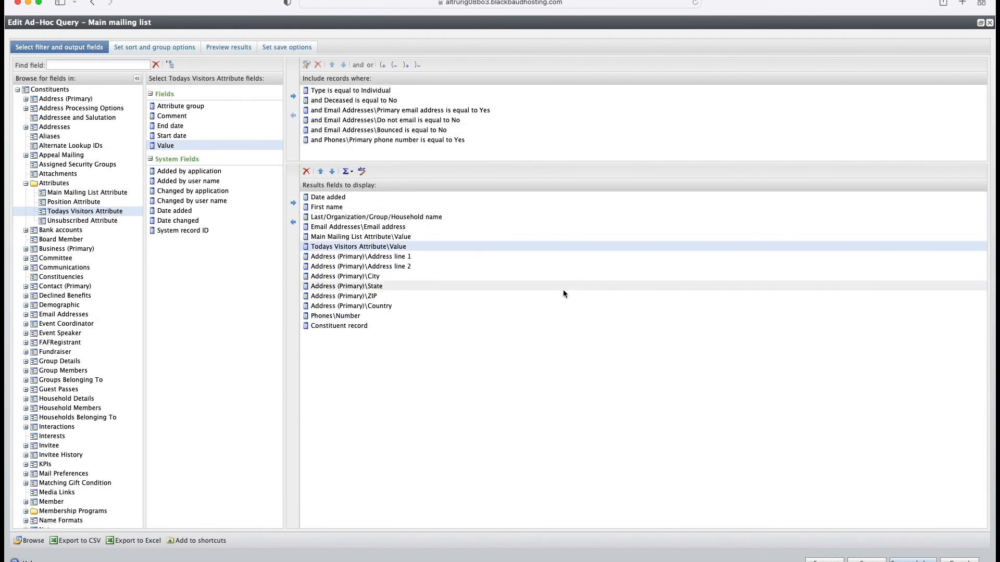
pyautogui.click(959, 561)
pyautogui.moveTo(883, 528); pyautogui.dragTo(580, 384)
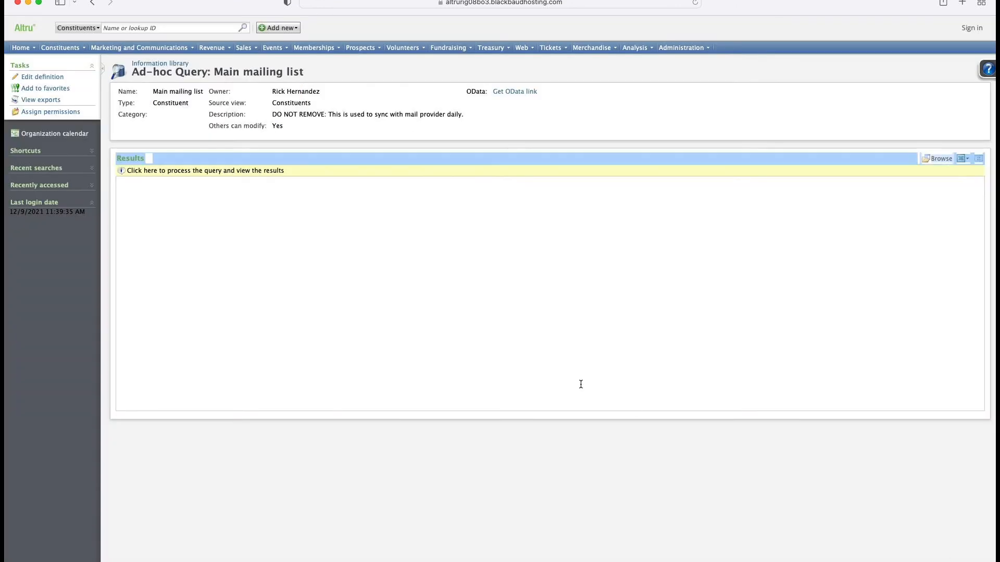